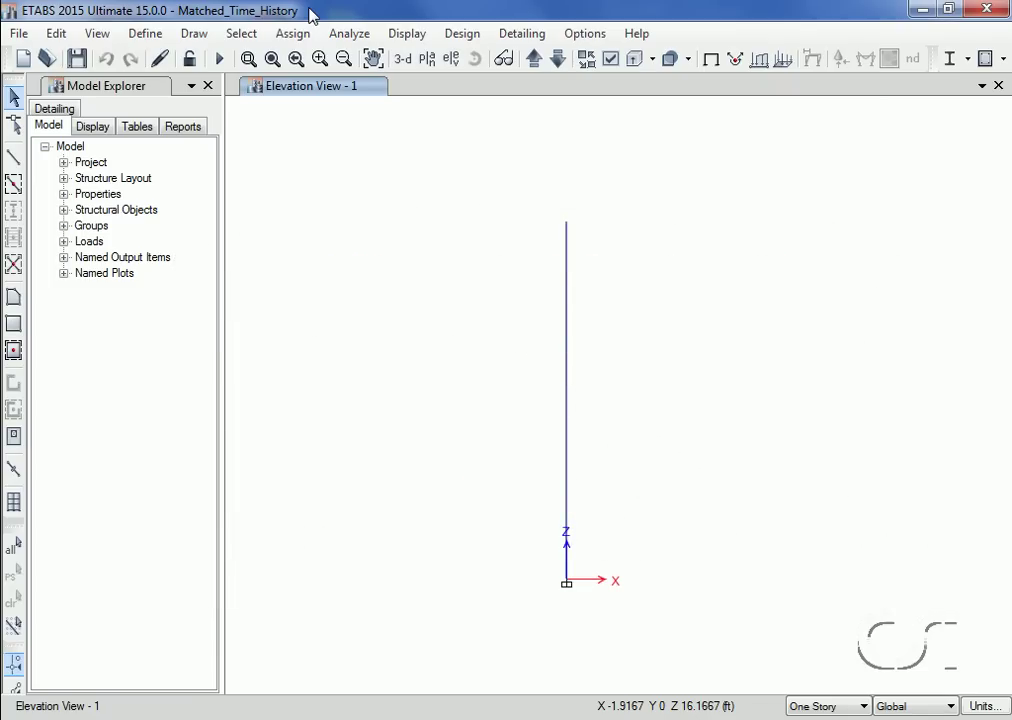
Add a Matched to Response Spectrum time history function named Synthetic_freq that uses spectral matching in the frequency domain
left_click(145, 34)
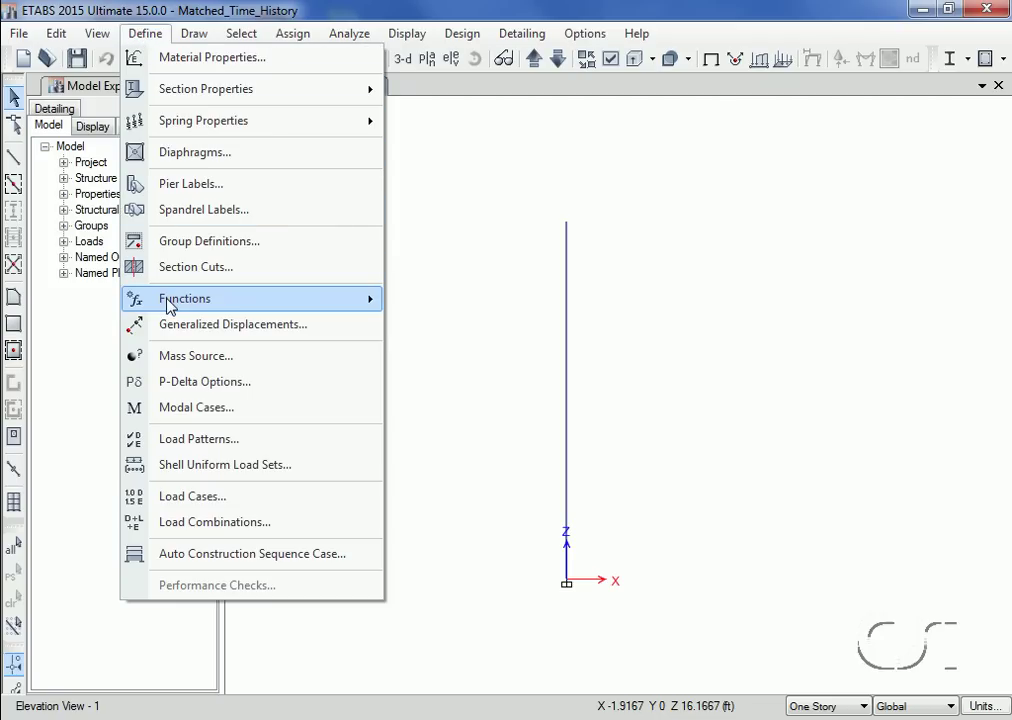
mouse_move(172, 306)
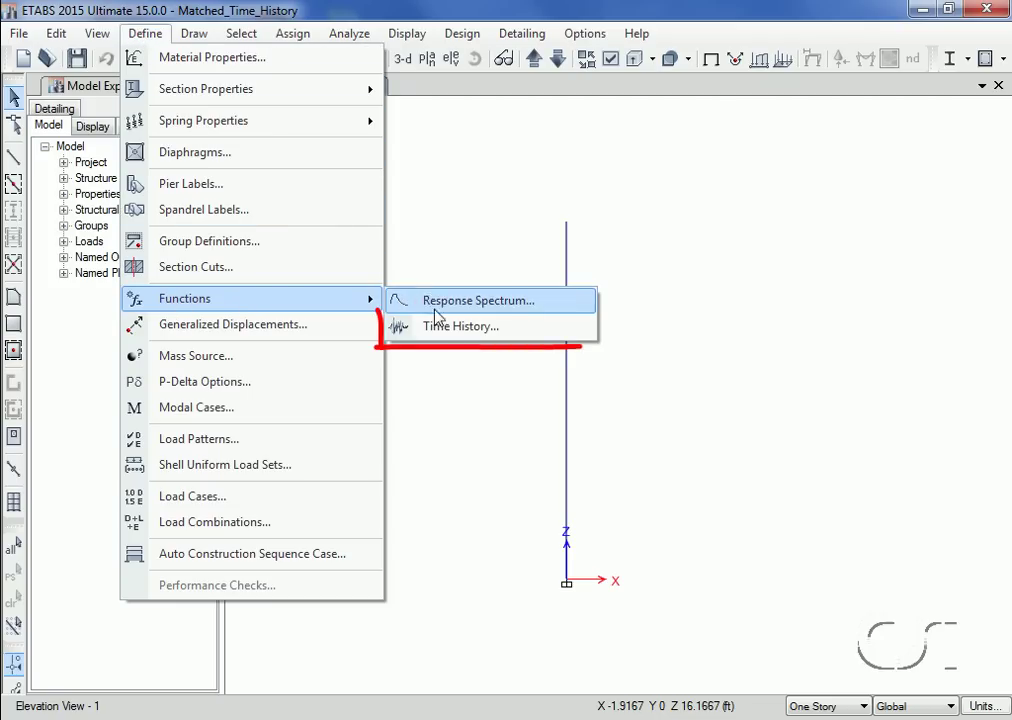
left_click(511, 331)
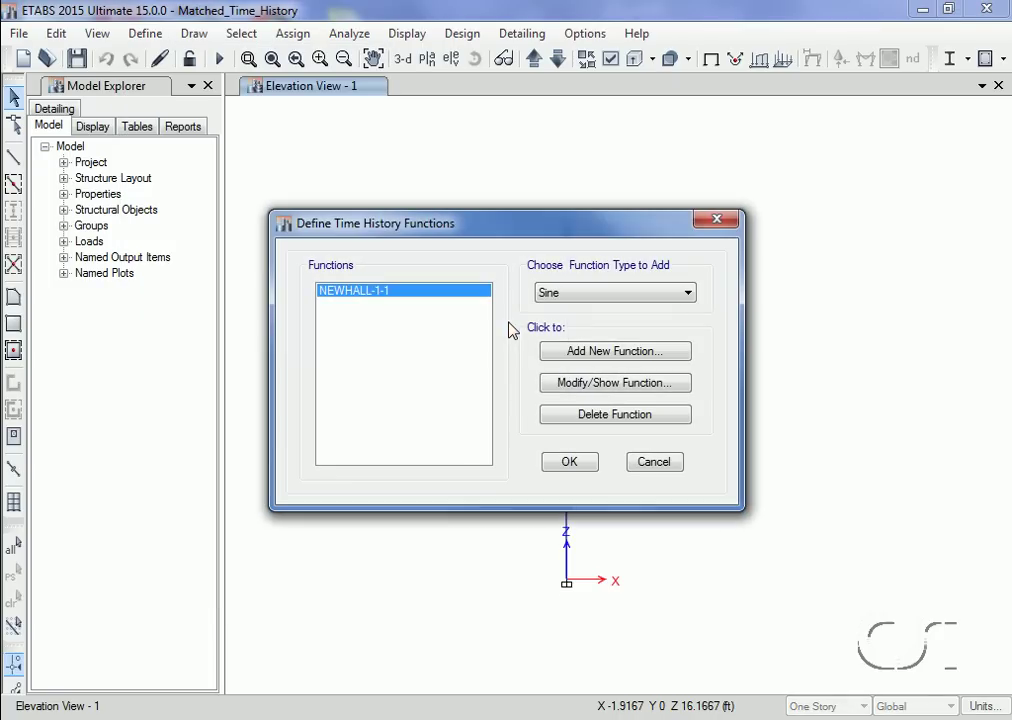
left_click(583, 294)
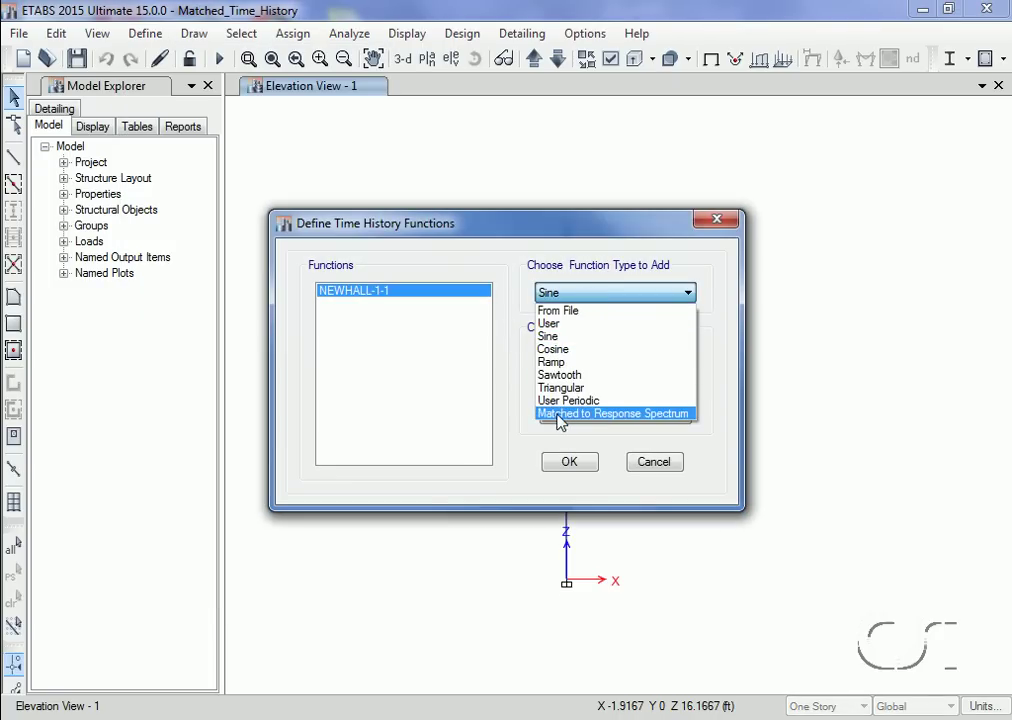
left_click(693, 413)
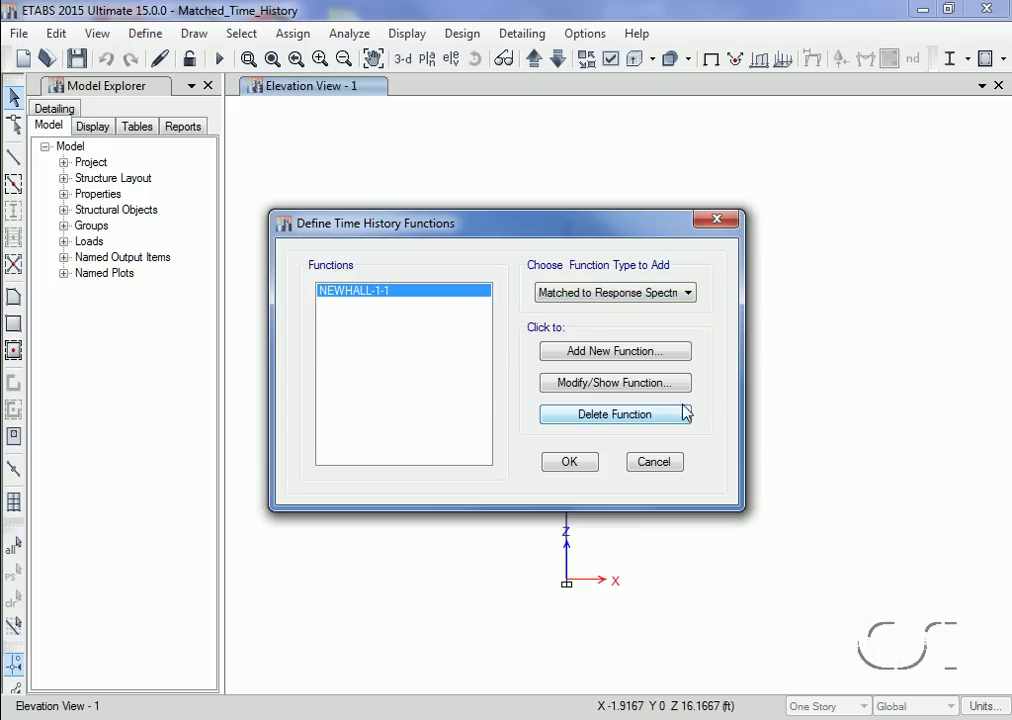
left_click(624, 356)
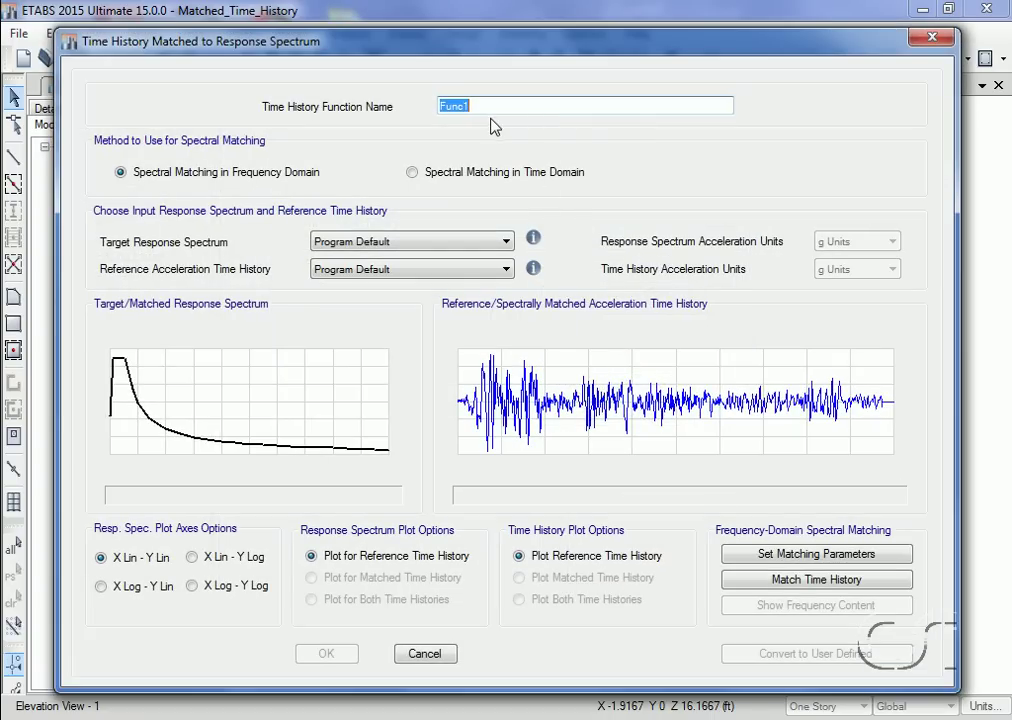
type("Synthetic_freq")
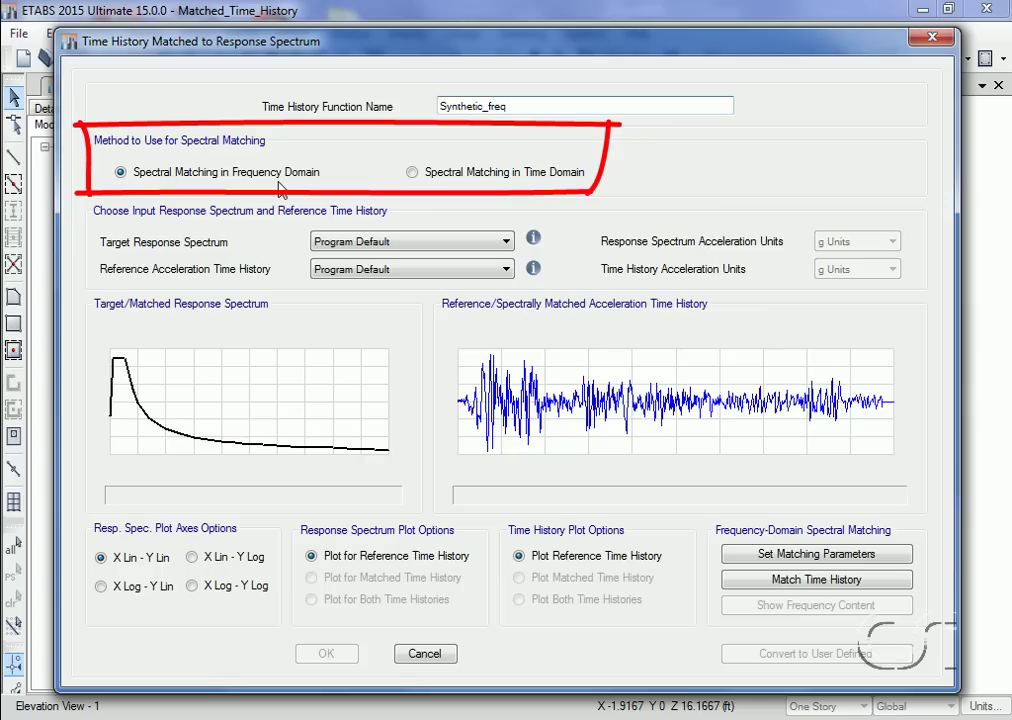
left_click(412, 173)
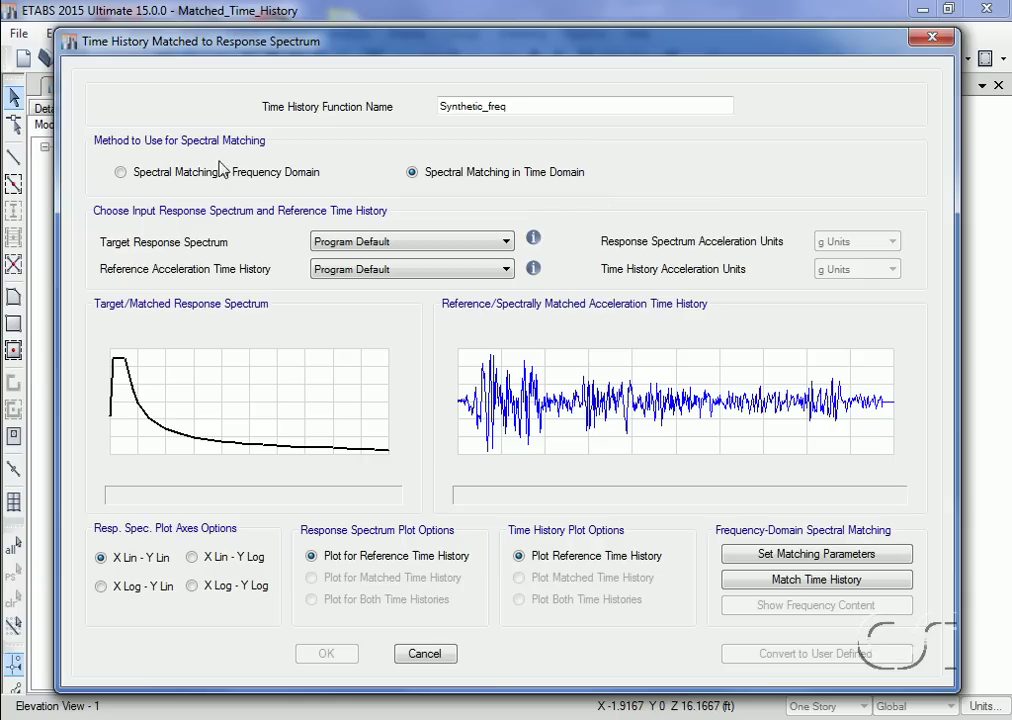
left_click(120, 173)
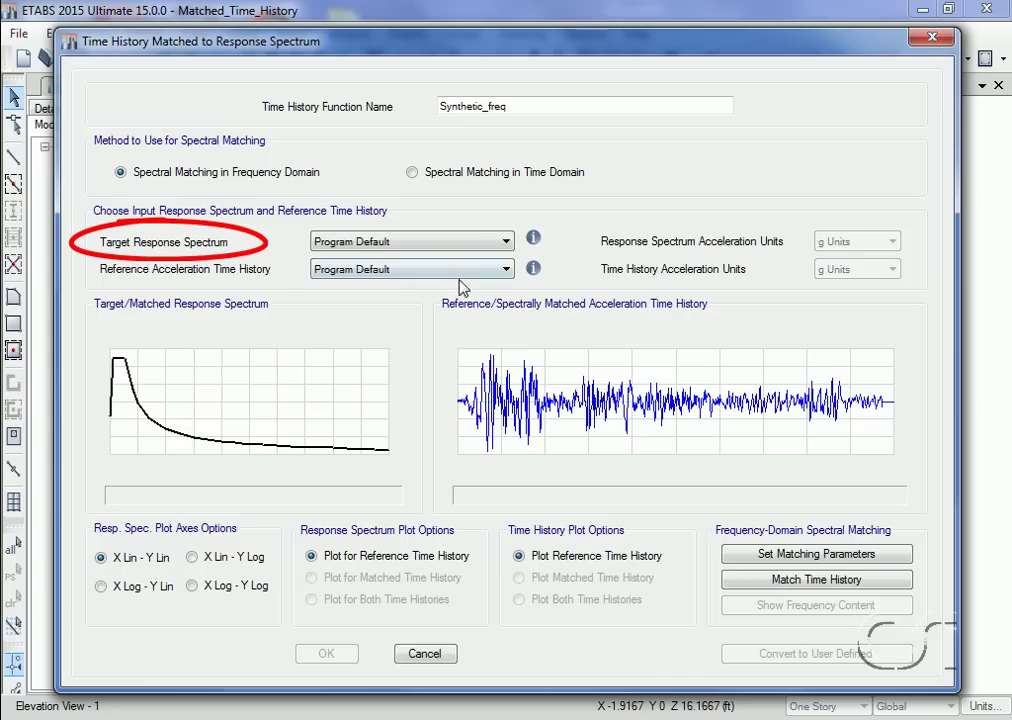
Try WalnutCreek_Site_RS as the target response spectrum and return to Program Default
mouse_move(535, 241)
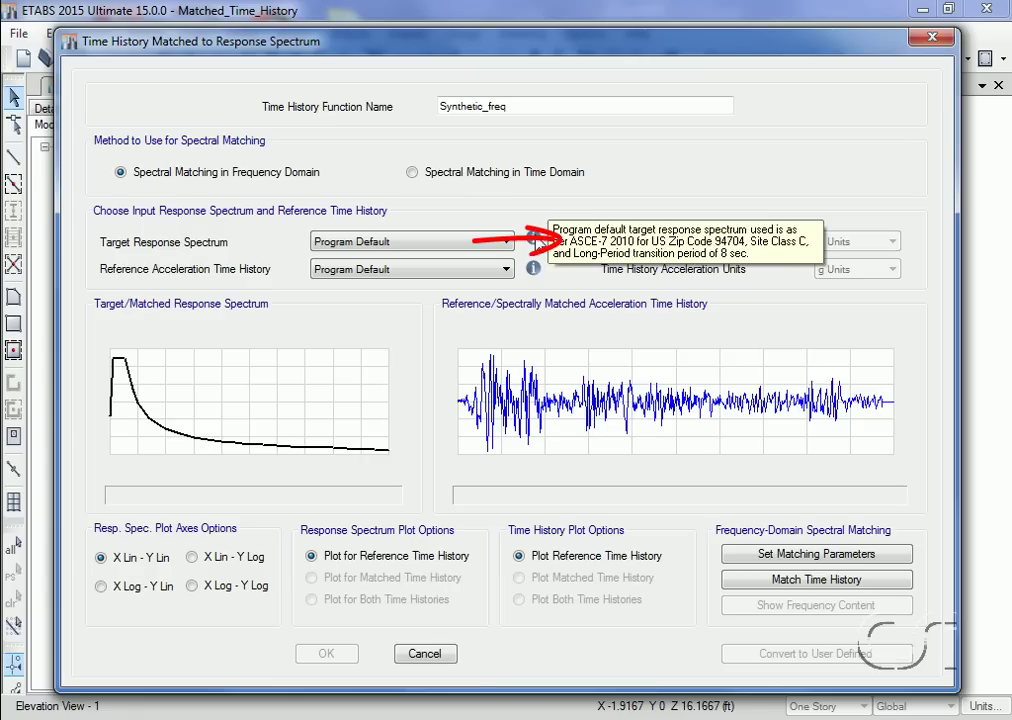
left_click(505, 243)
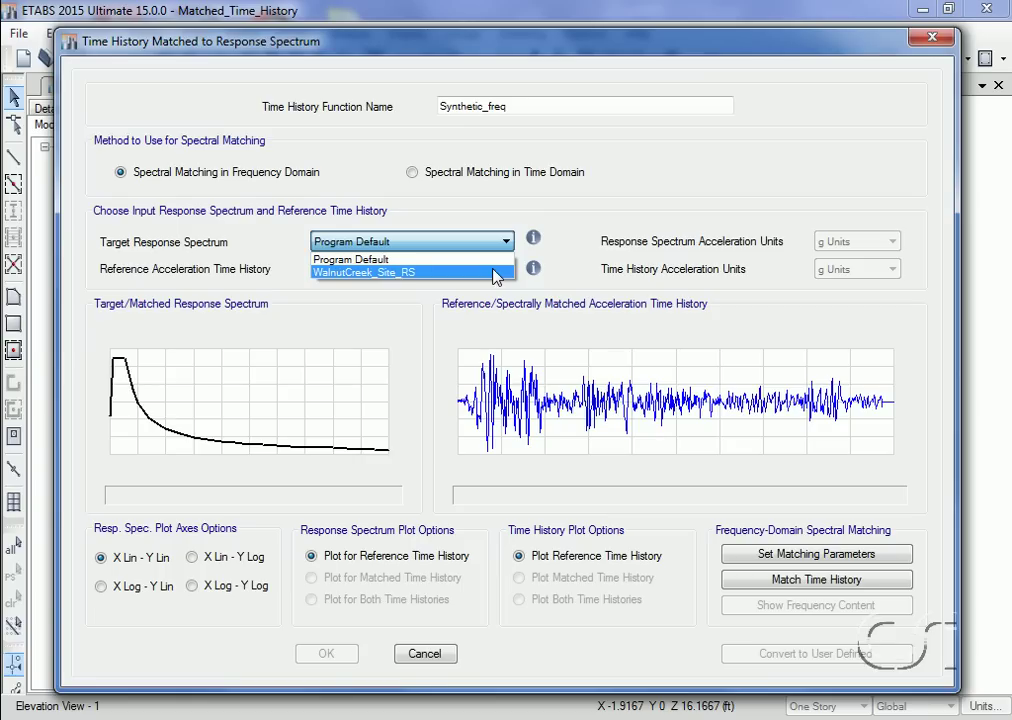
left_click(496, 273)
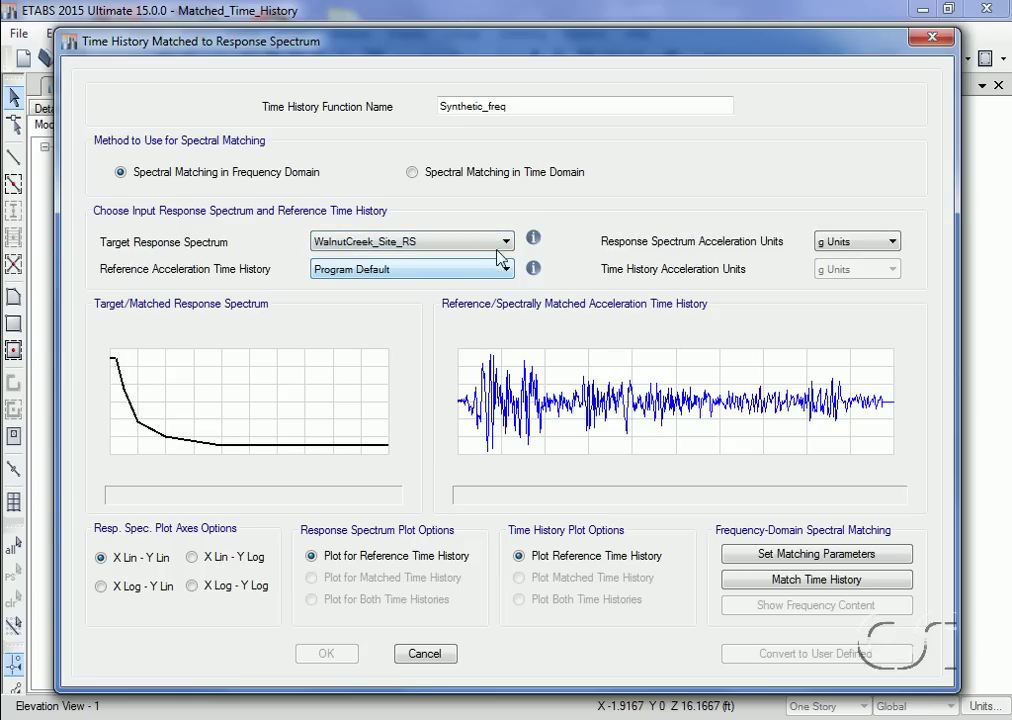
left_click(503, 248)
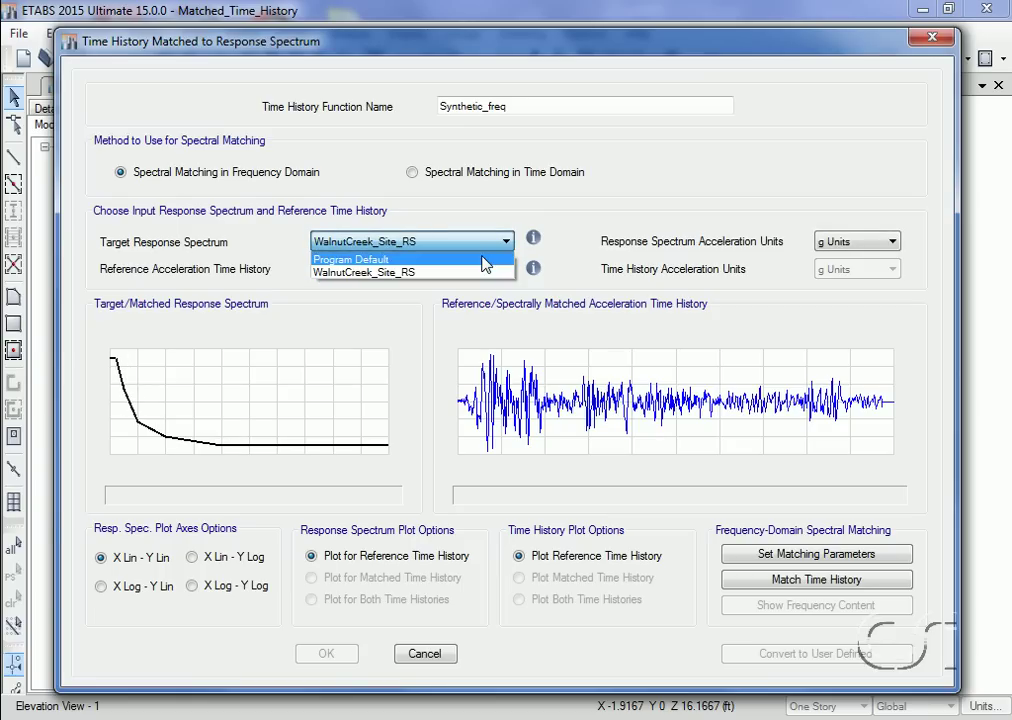
left_click(488, 257)
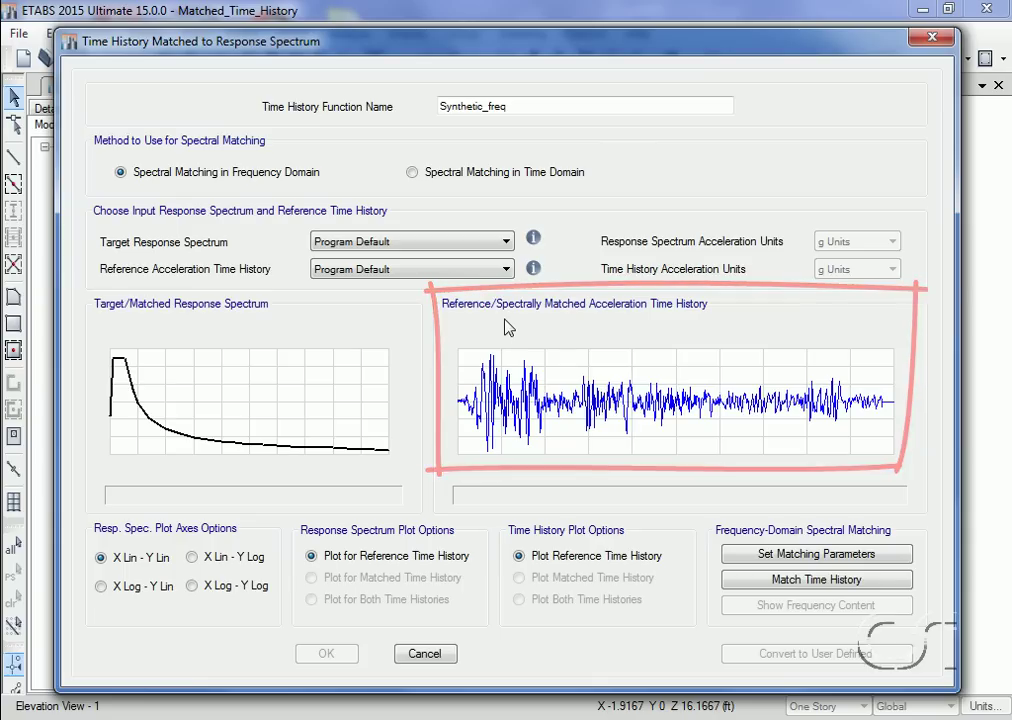
Try NEWHALL-1-1 as the reference acceleration time history with units in inches and in g, and return to Program Default
mouse_move(533, 272)
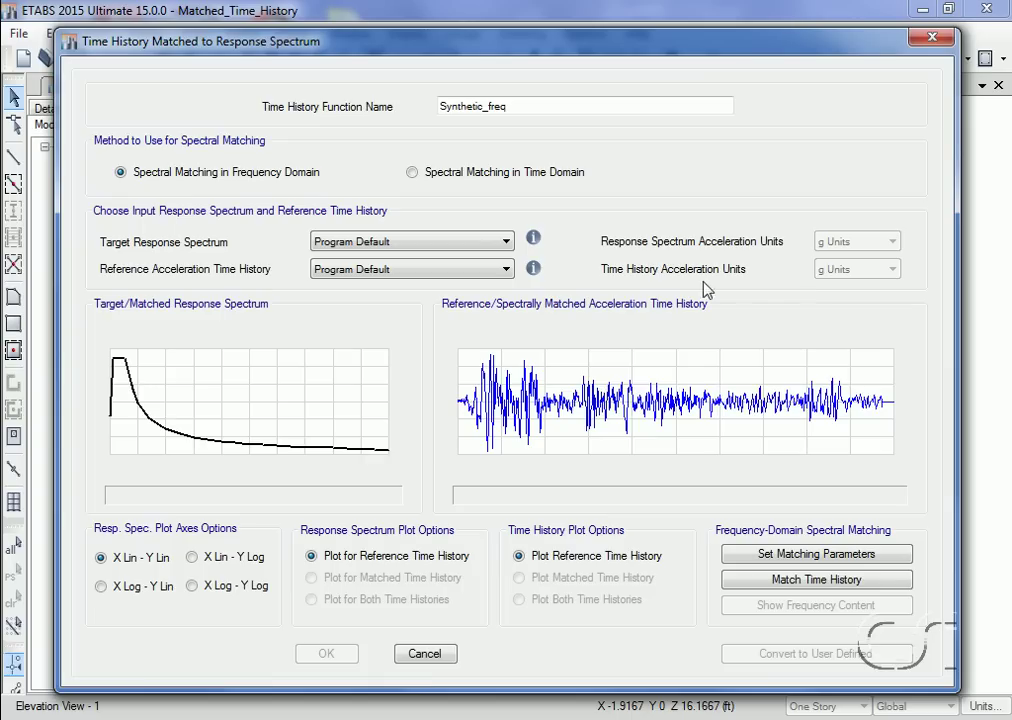
left_click(506, 272)
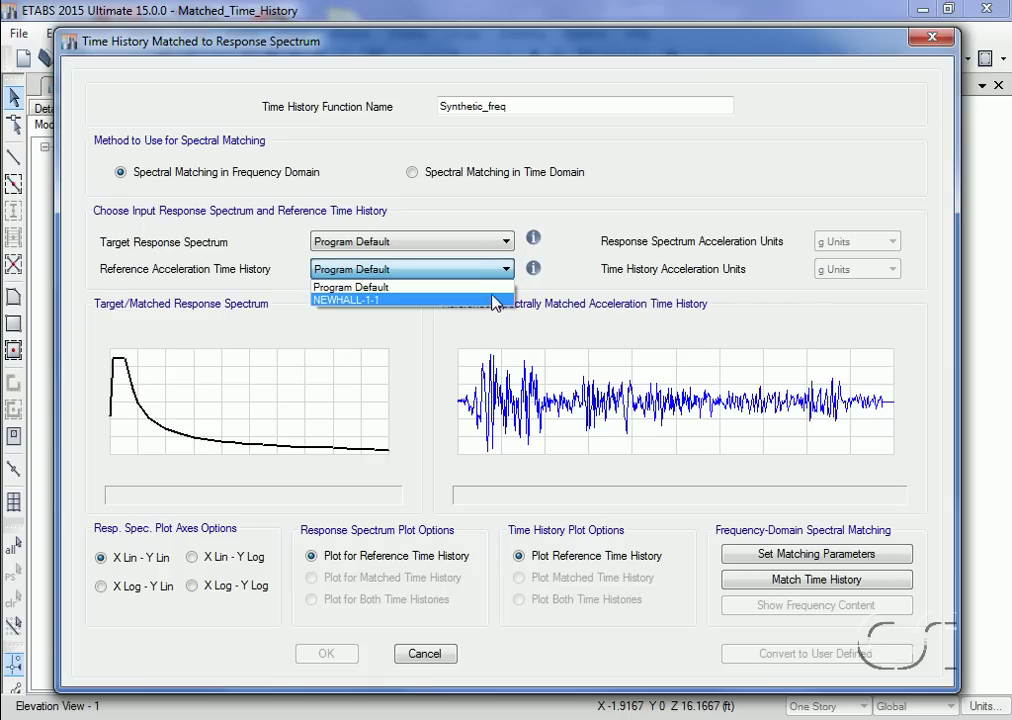
left_click(401, 300)
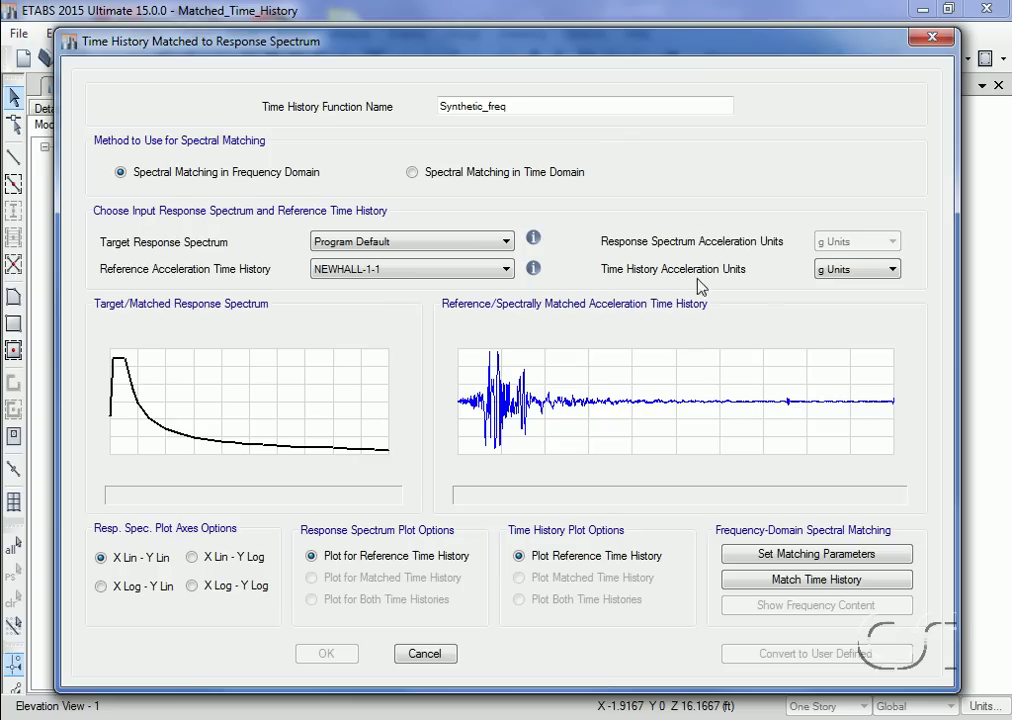
left_click(825, 272)
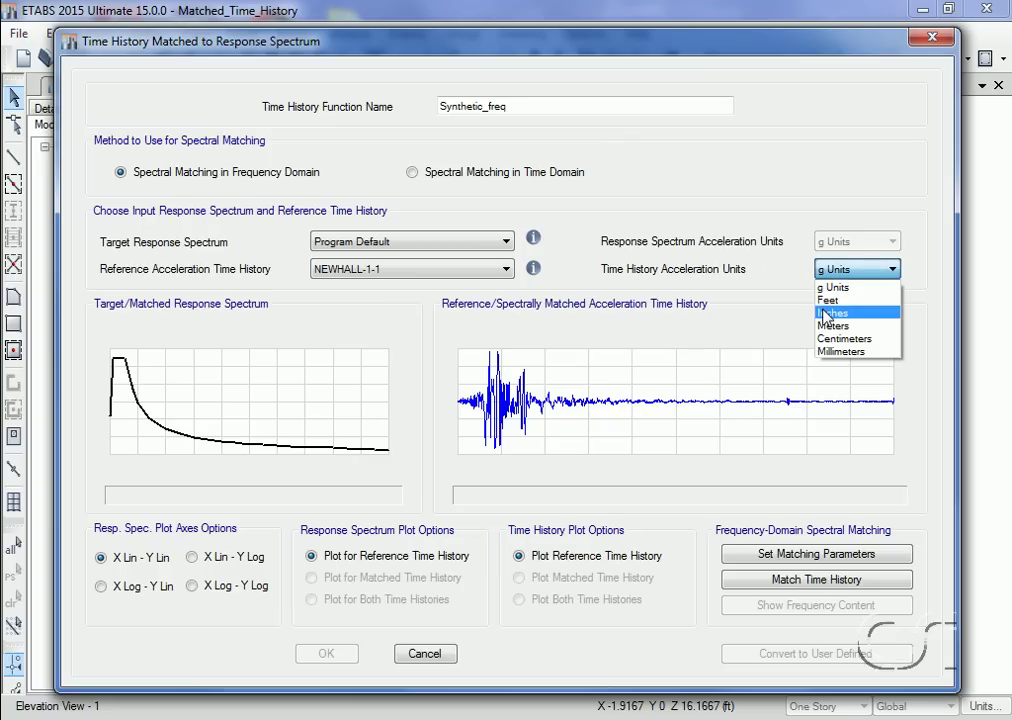
left_click(826, 314)
left_click(856, 272)
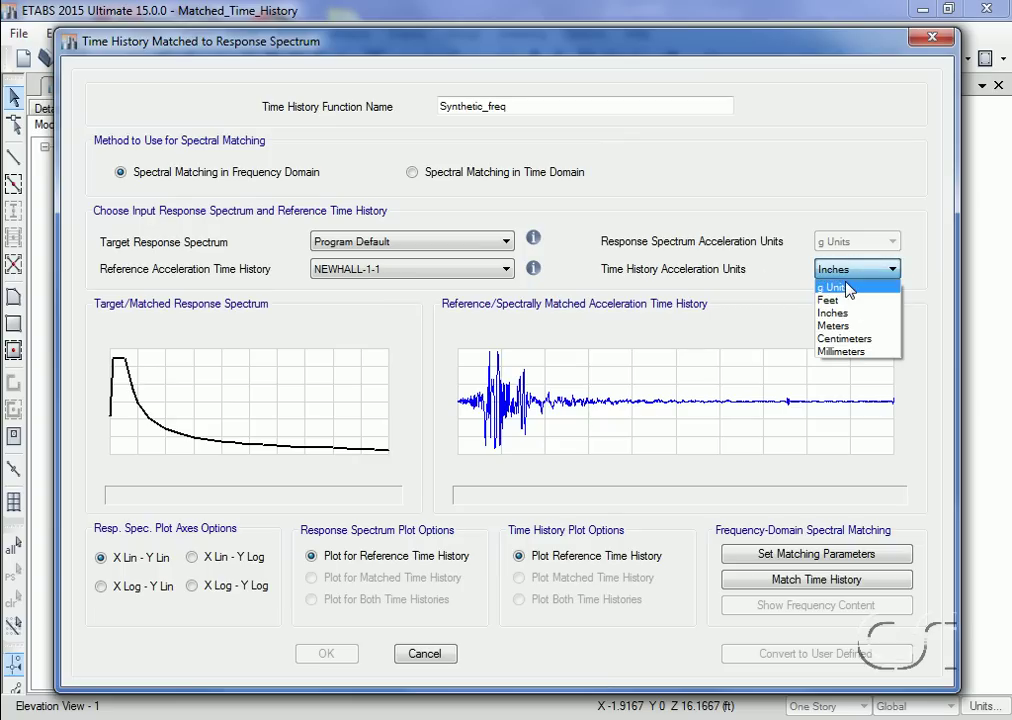
left_click(847, 289)
left_click(509, 276)
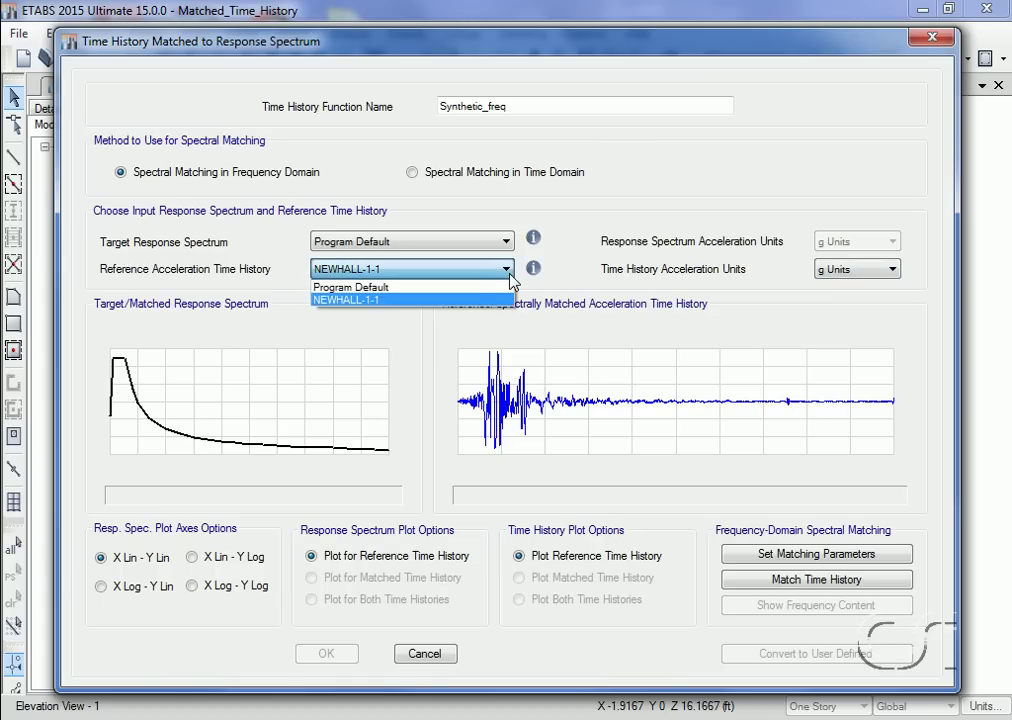
left_click(483, 288)
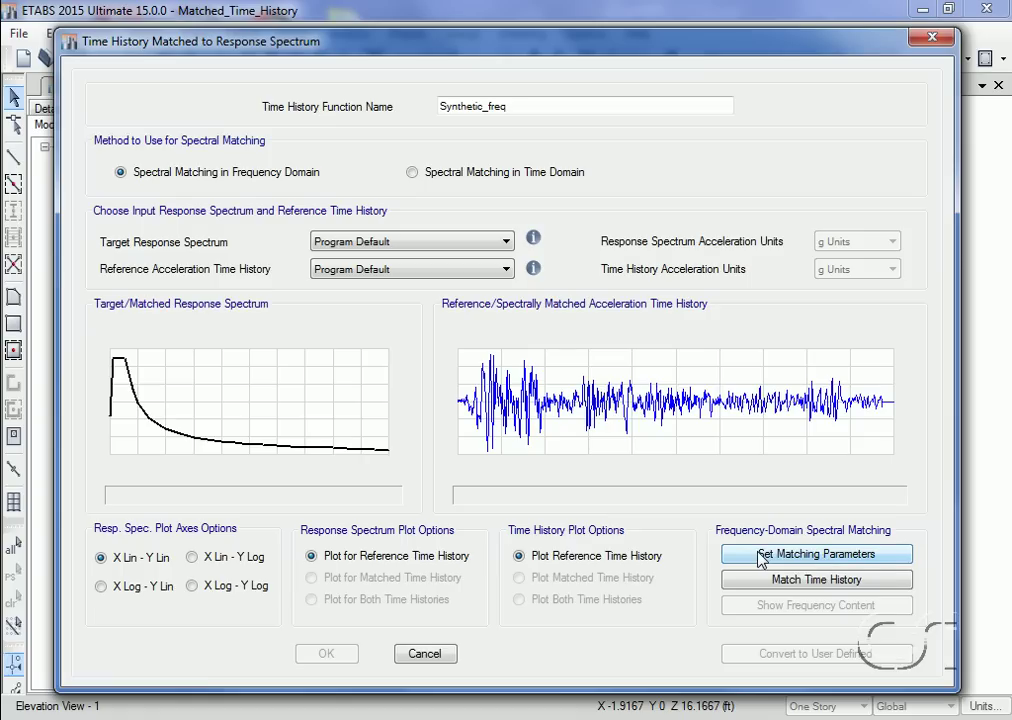
Set the matching to a user defined frequency range of 0.01 to 100 cyc/sec and match the time history
left_click(858, 555)
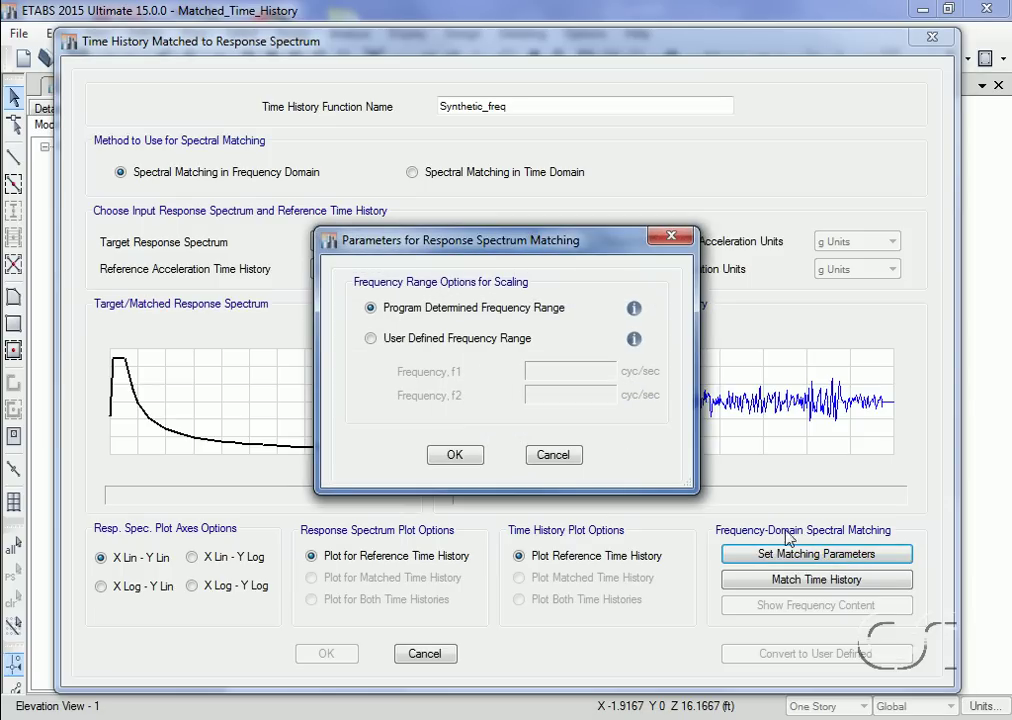
left_click(371, 339)
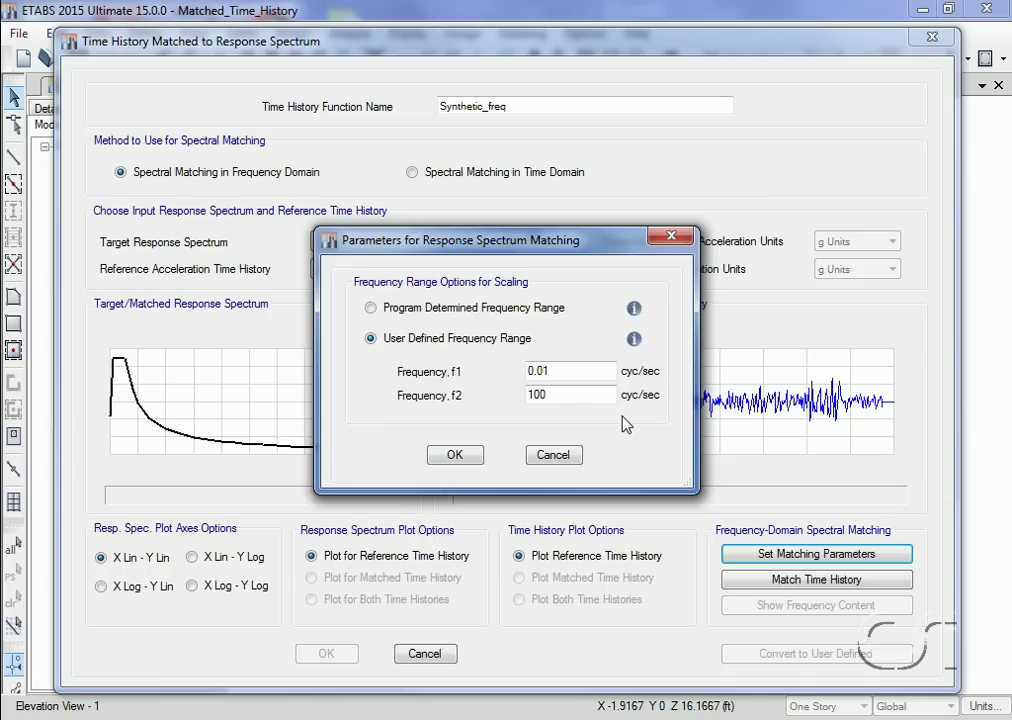
left_click(458, 456)
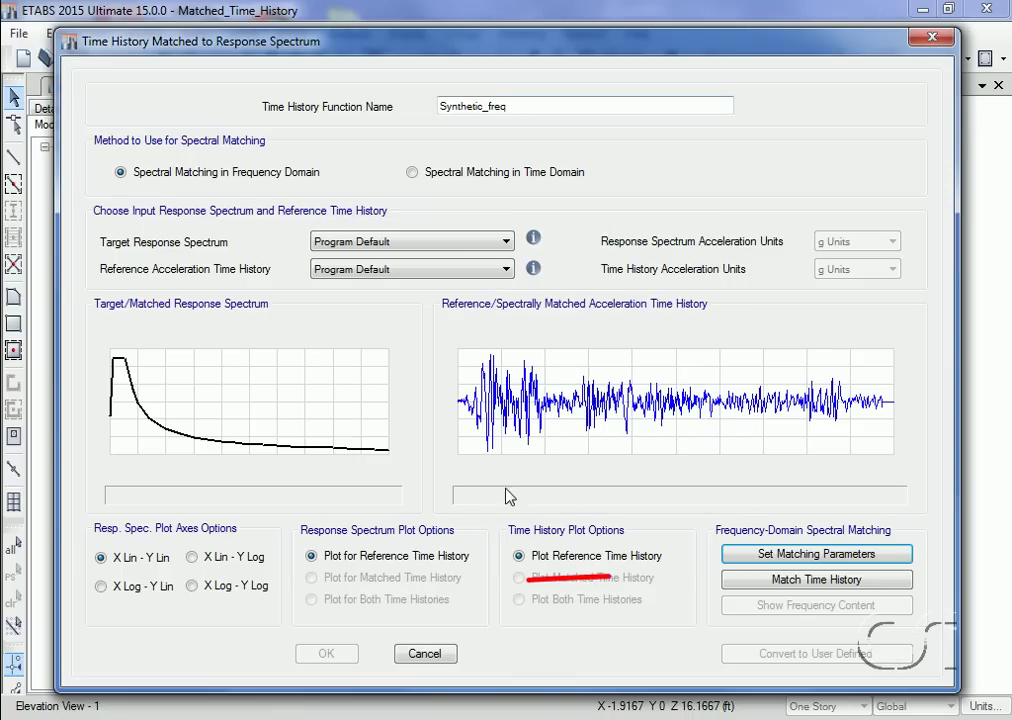
left_click(838, 580)
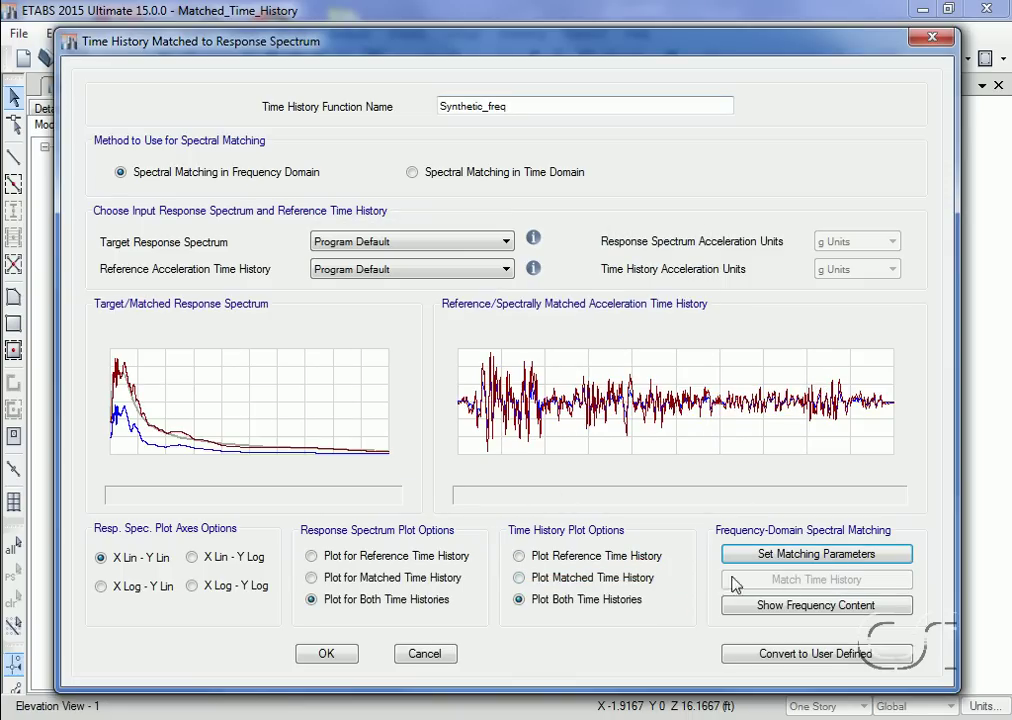
Plot the response spectrum for the reference and for the matched time history, and examine closely how each follows the target
left_click(313, 557)
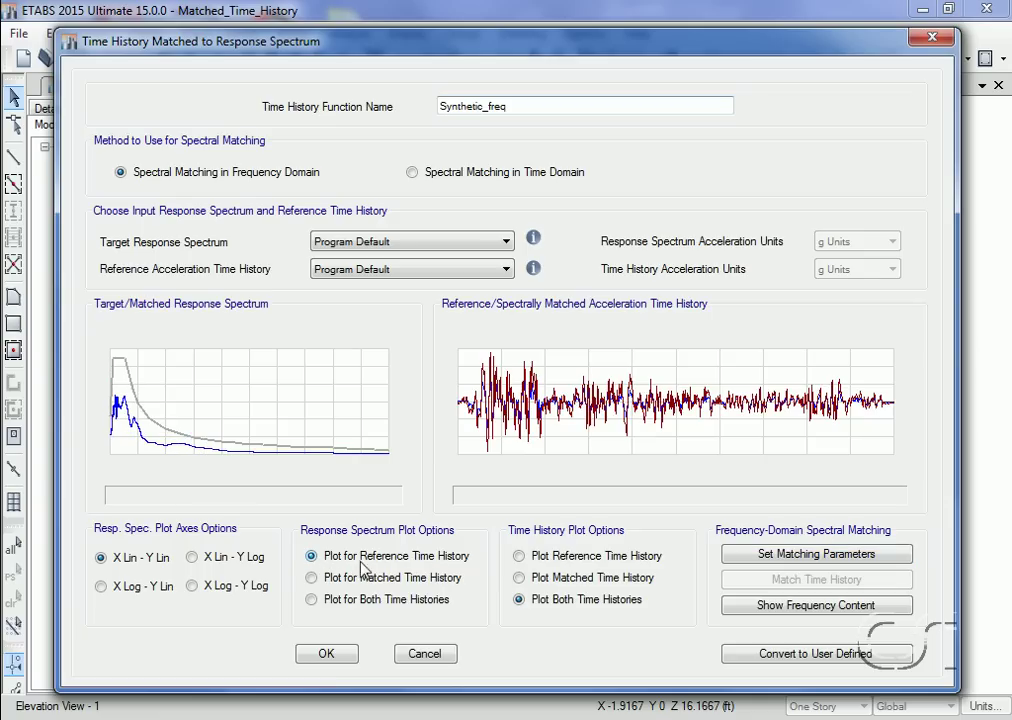
mouse_move(190, 438)
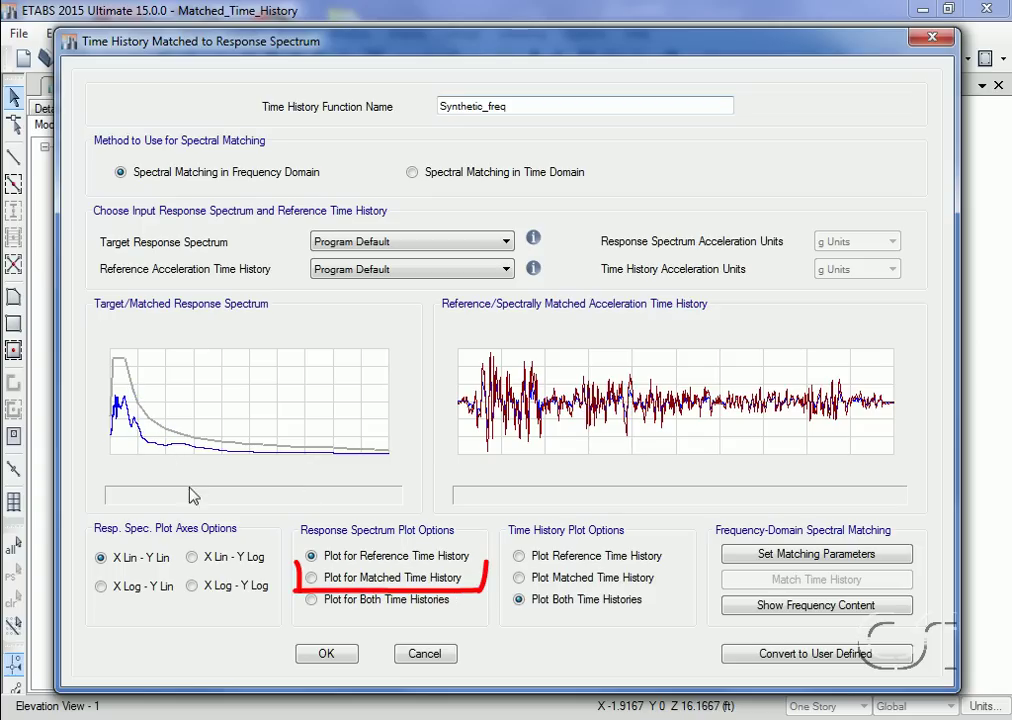
left_click(311, 578)
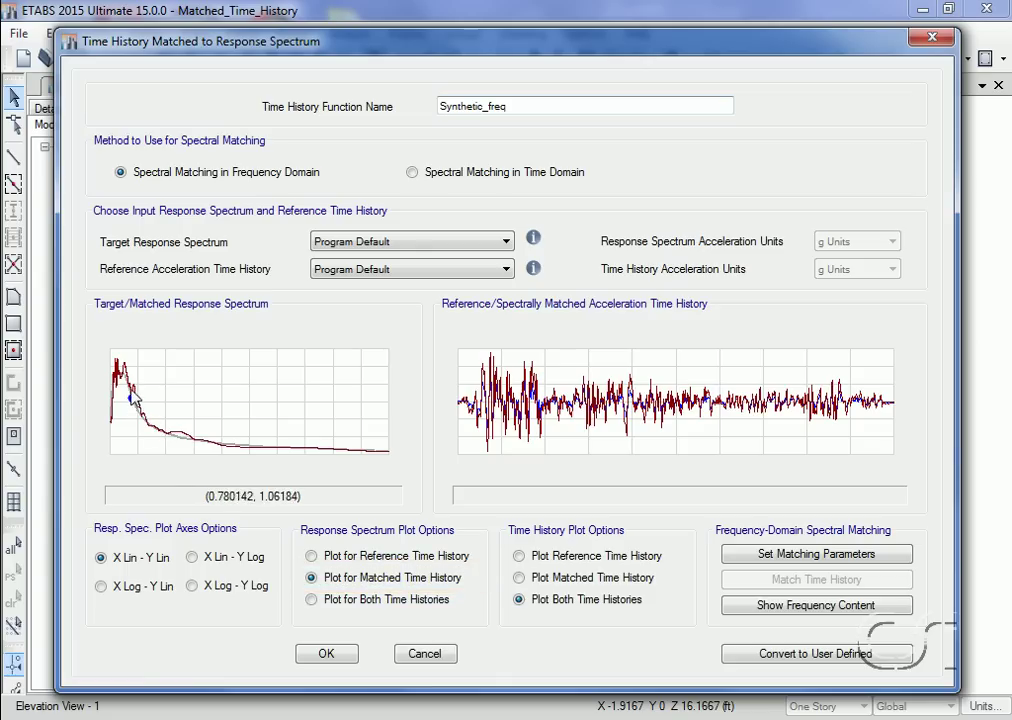
left_click_drag(116, 357, 207, 455)
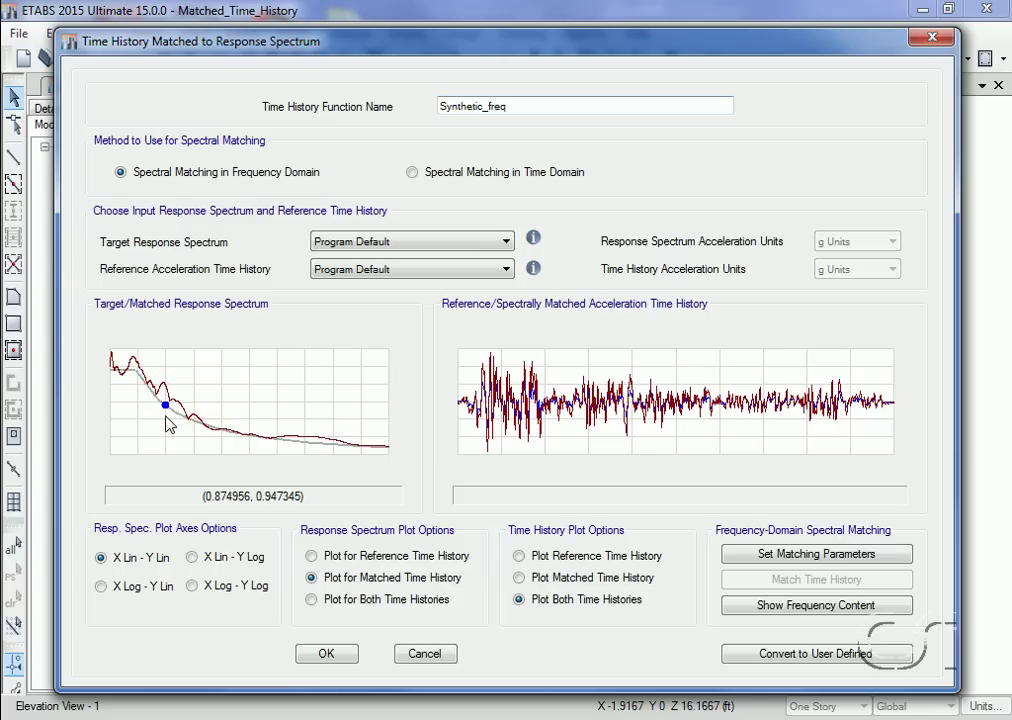
scroll(168, 424, "down", 2)
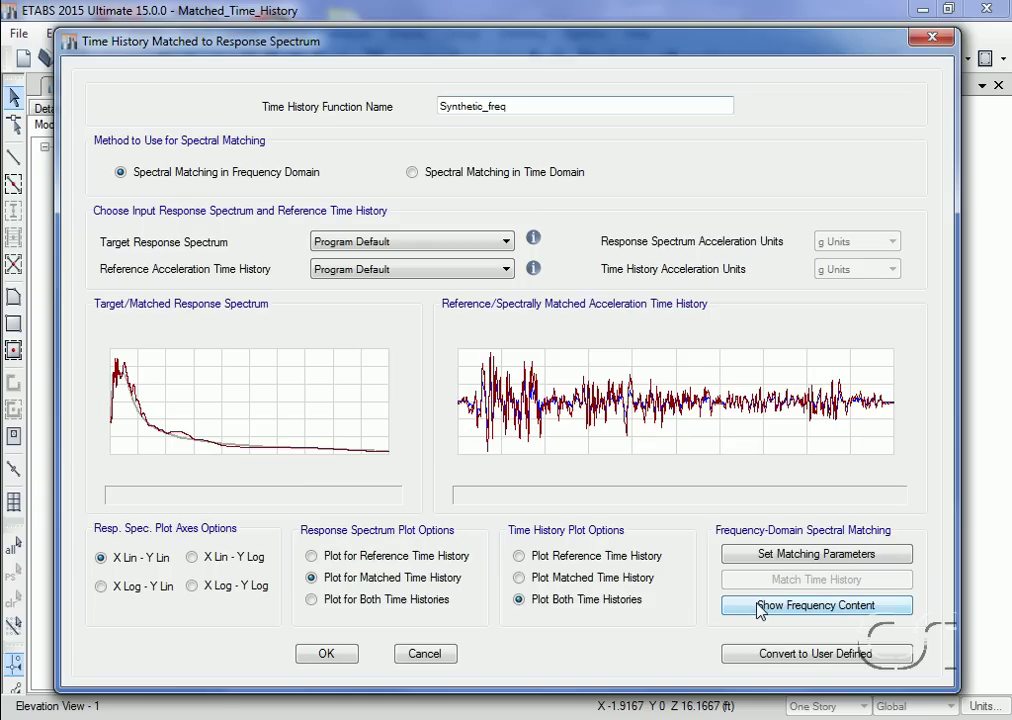
Compare the frequency content of the reference and matched time histories using the logarithmic and linear axis combinations
left_click(830, 607)
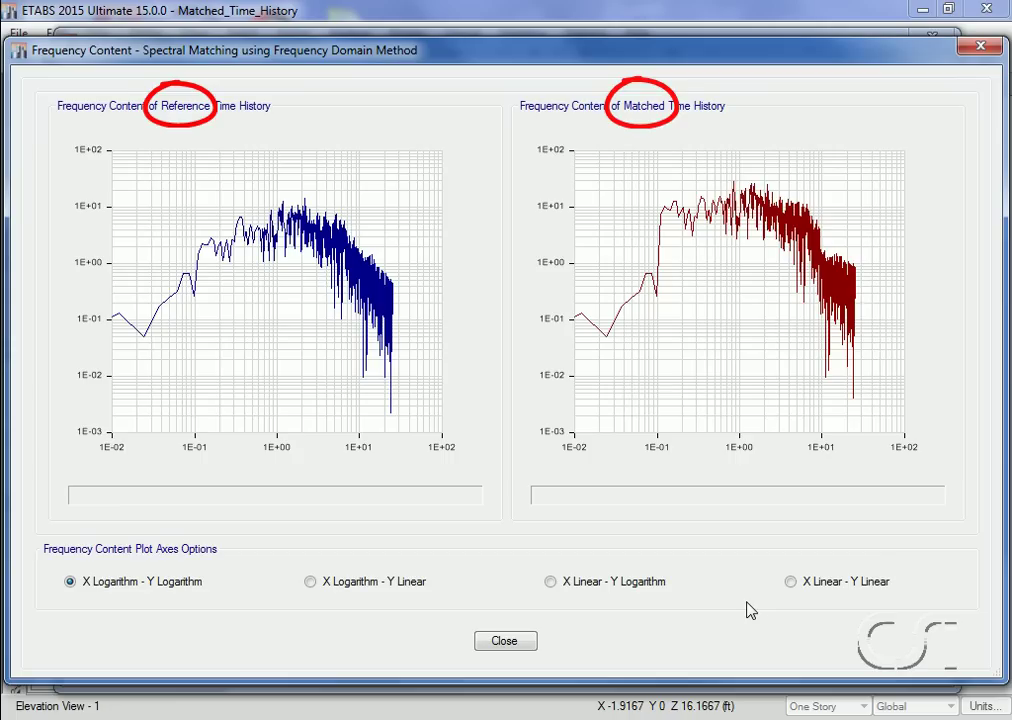
left_click(309, 582)
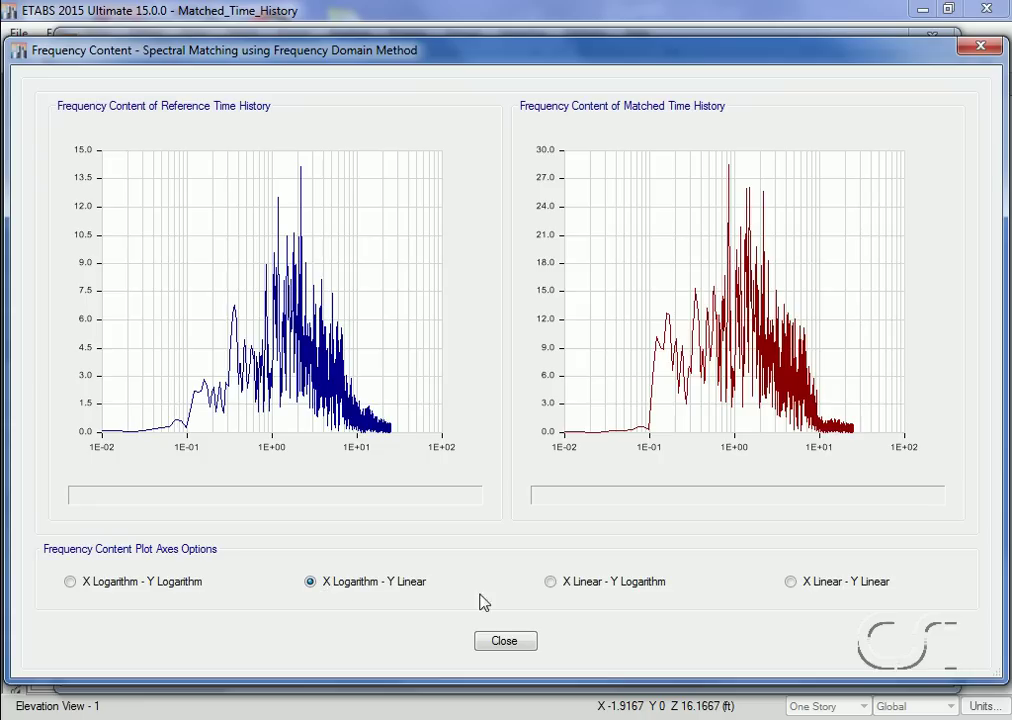
left_click(563, 589)
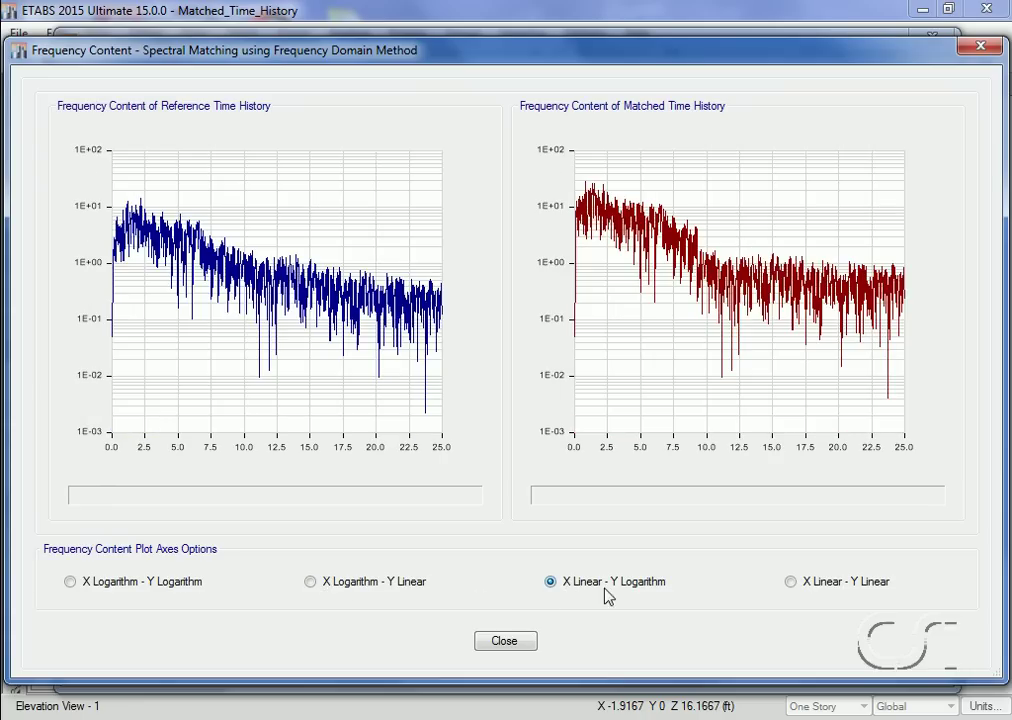
left_click(803, 589)
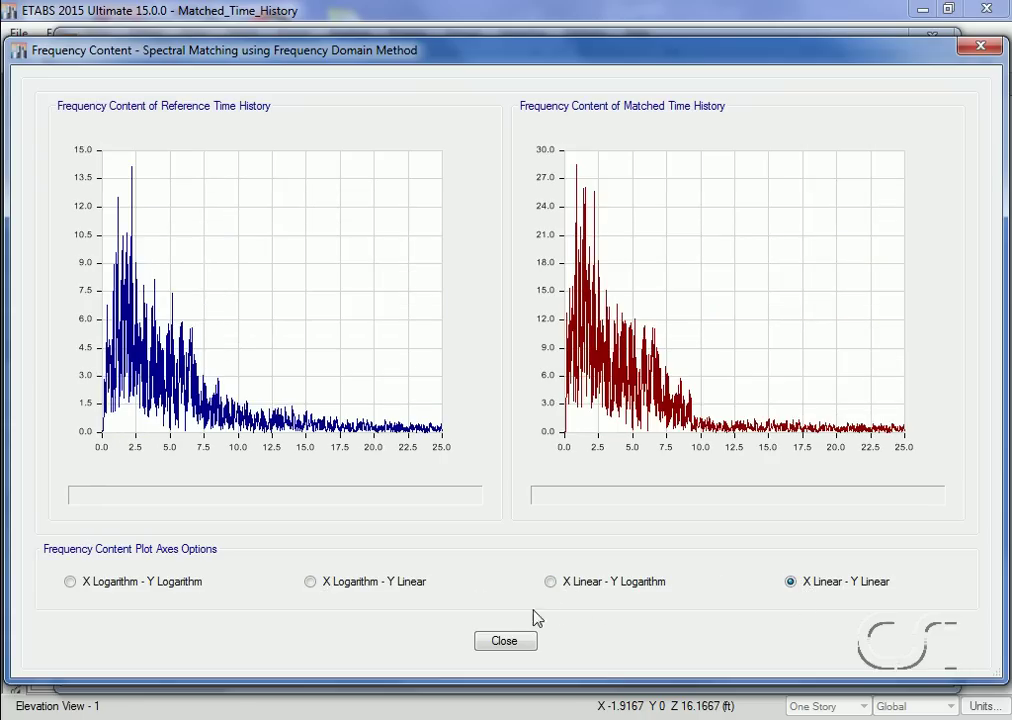
left_click(505, 643)
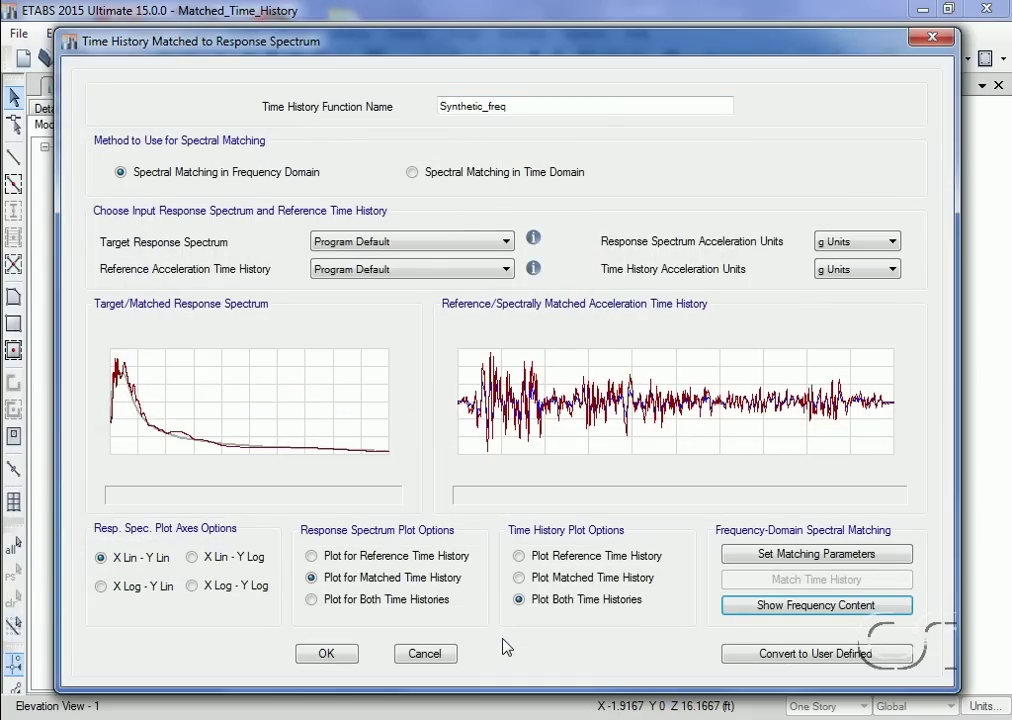
Plot only the matched acceleration time history for Synthetic_freq and accept the function
left_click(521, 579)
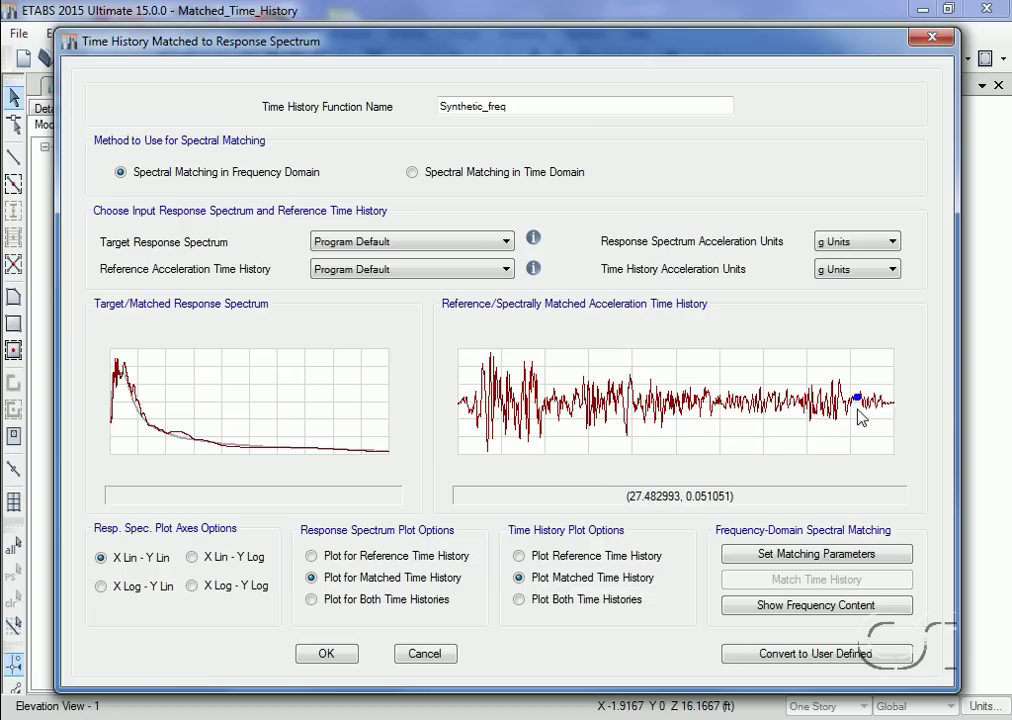
left_click(338, 652)
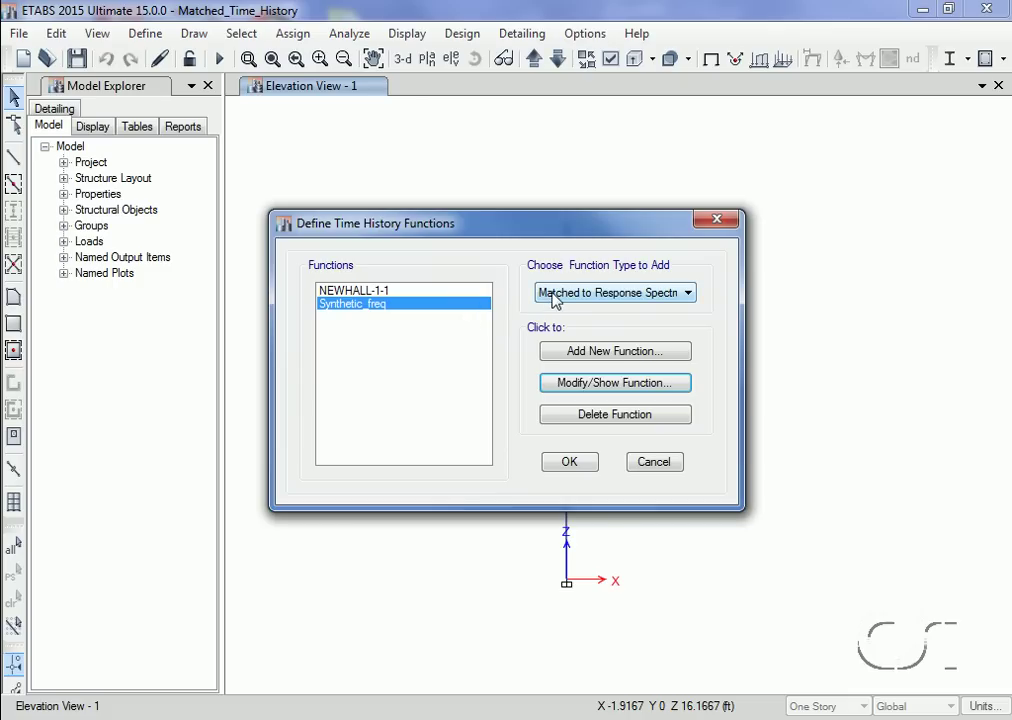
Add a new function matched to a response spectrum, using spectral matching in the time domain, and name it Synthetic_time
left_click(578, 356)
left_click(414, 173)
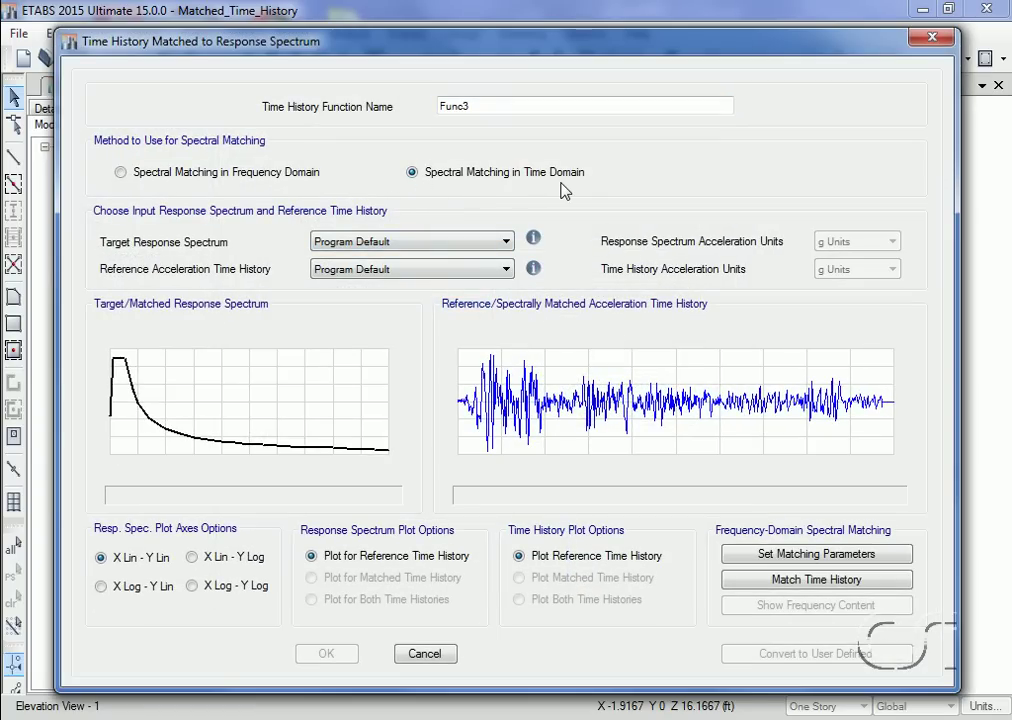
double_click(499, 105)
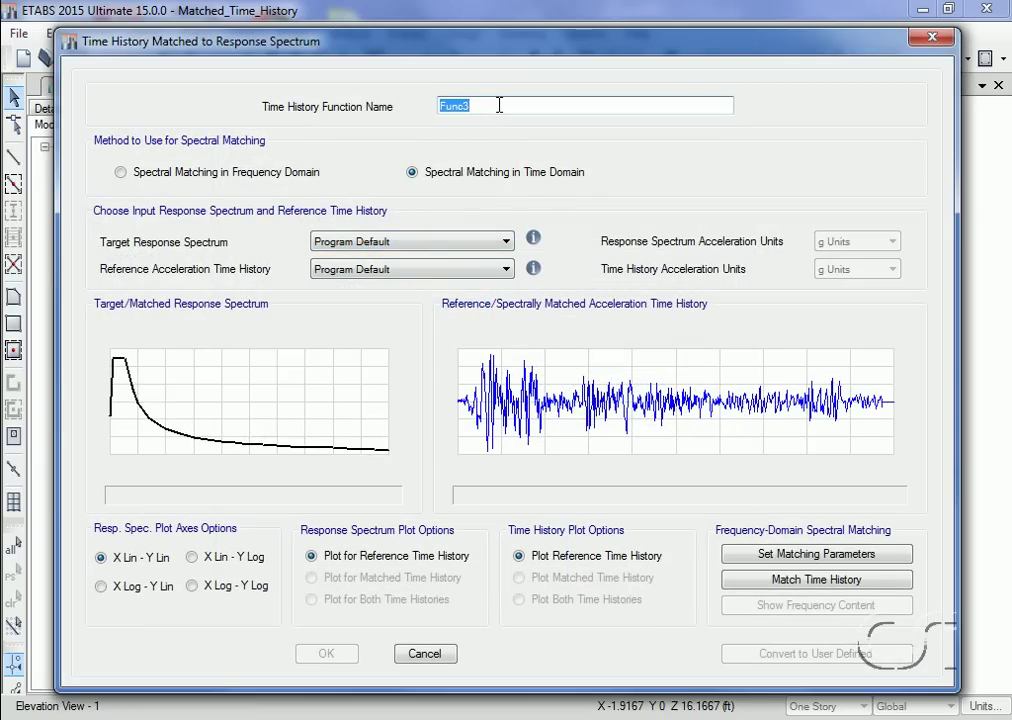
type("Synthetic_time")
Set Synthetic_time's matching to a user defined frequency range of 0.01 to 100 cyc/sec and match the time history
left_click(757, 556)
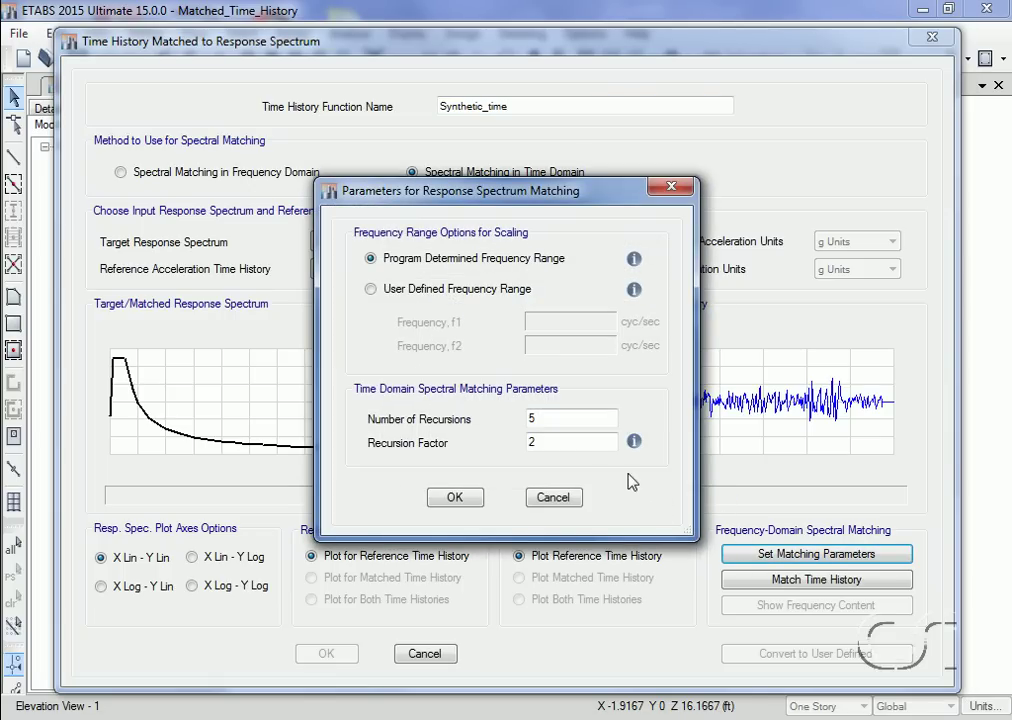
left_click(440, 292)
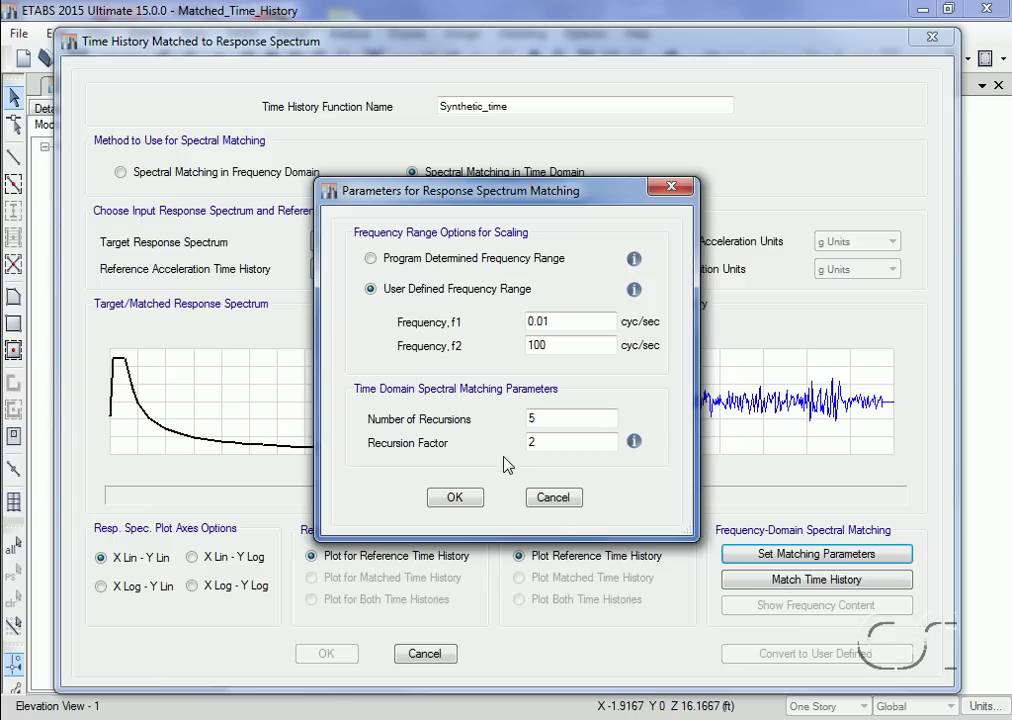
left_click(456, 498)
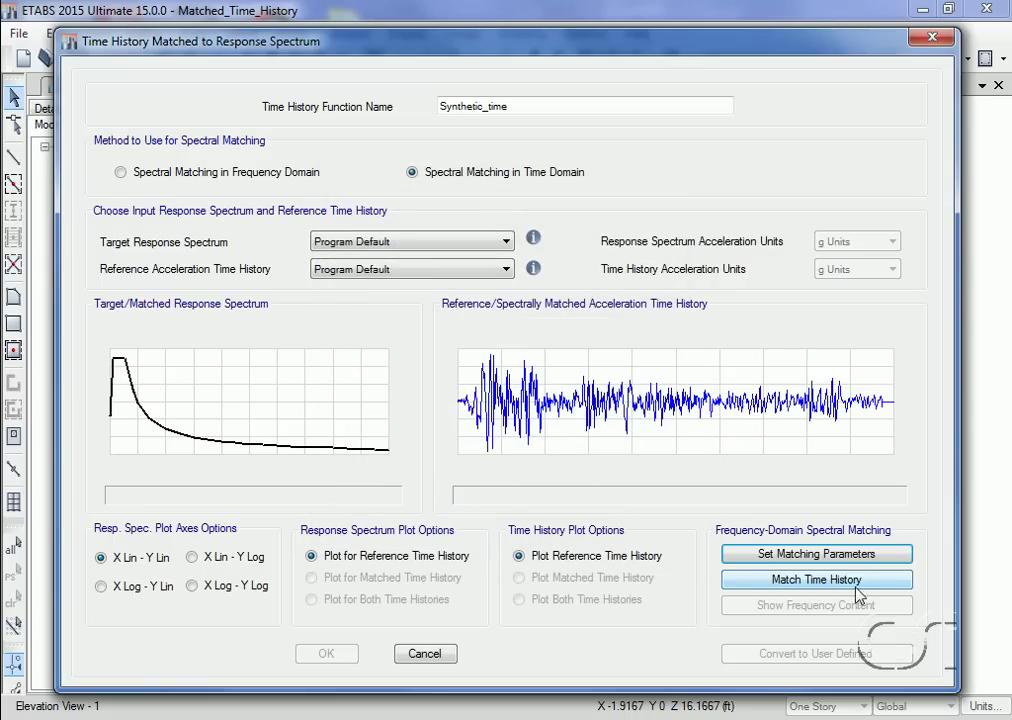
left_click(800, 590)
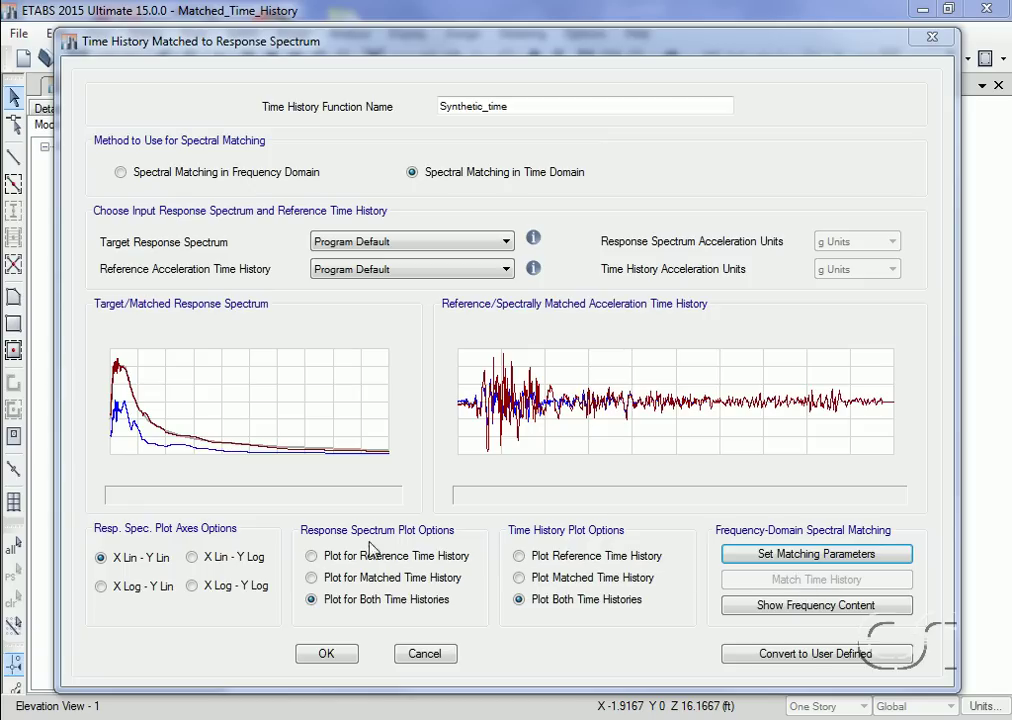
Examine Synthetic_time's matched response spectrum closely against the target, and plot only its matched acceleration time history
left_click(314, 579)
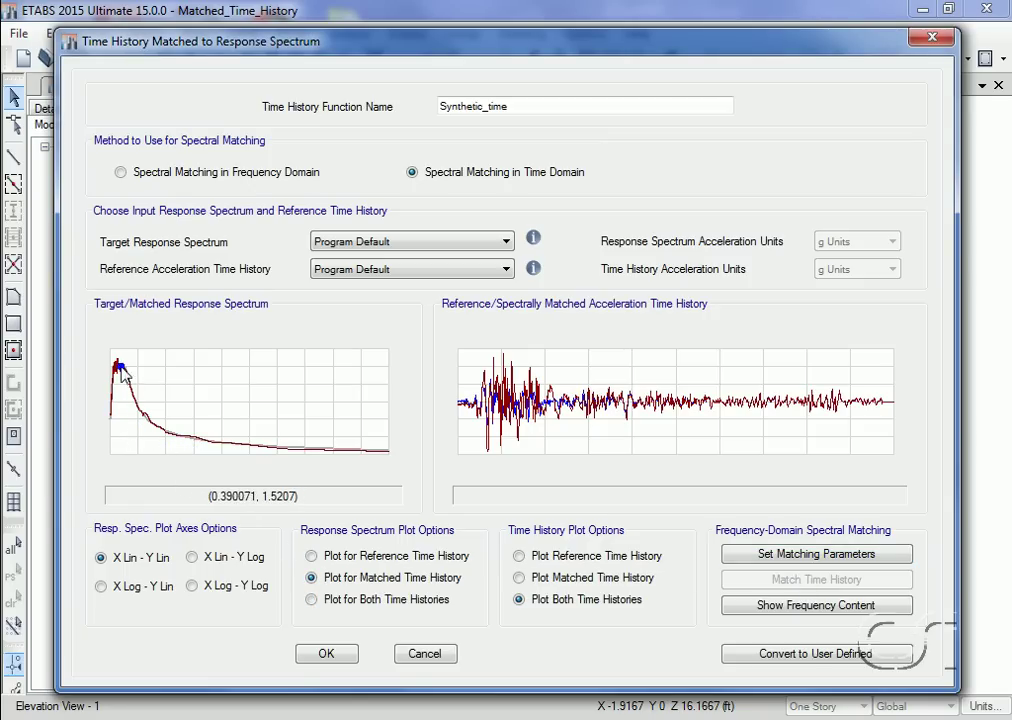
left_click_drag(118, 354, 189, 444)
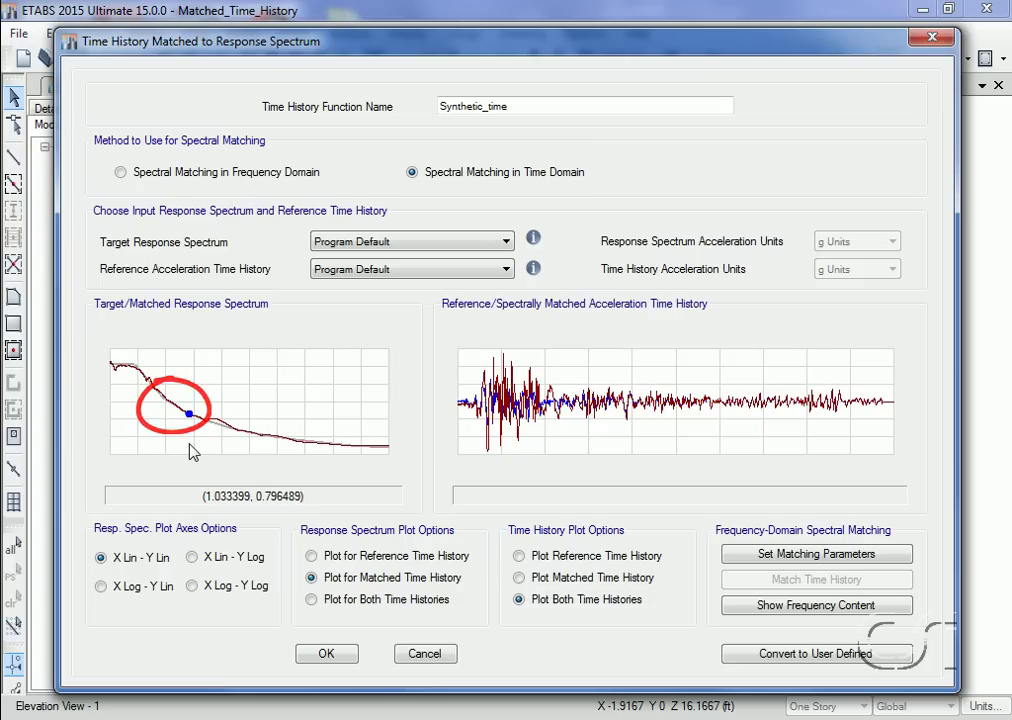
double_click(189, 444)
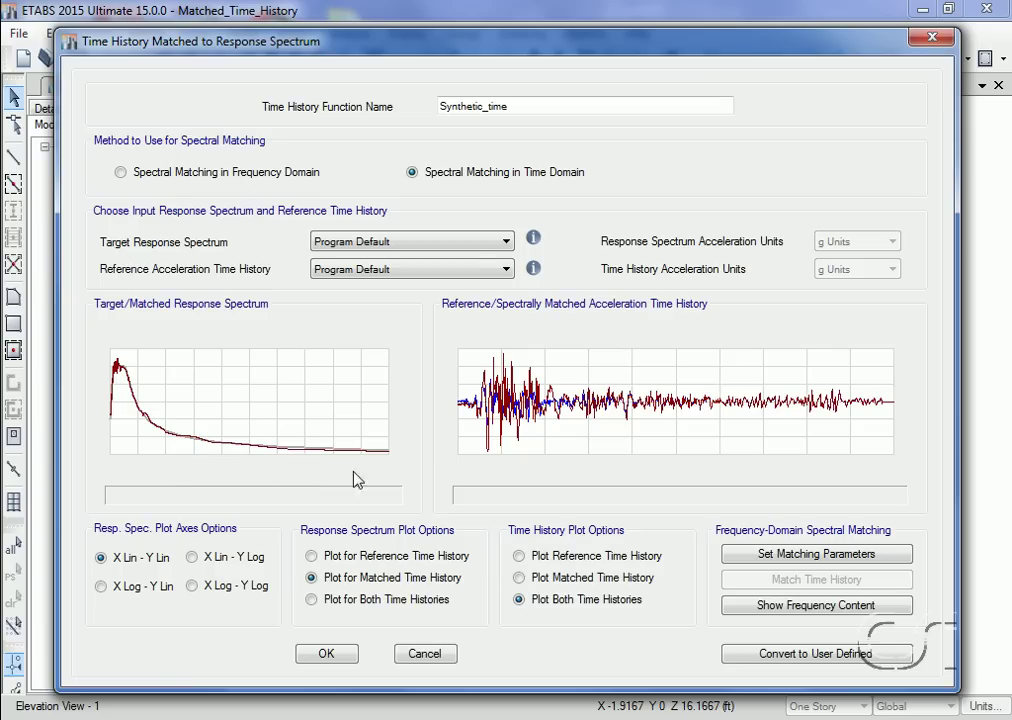
left_click(518, 578)
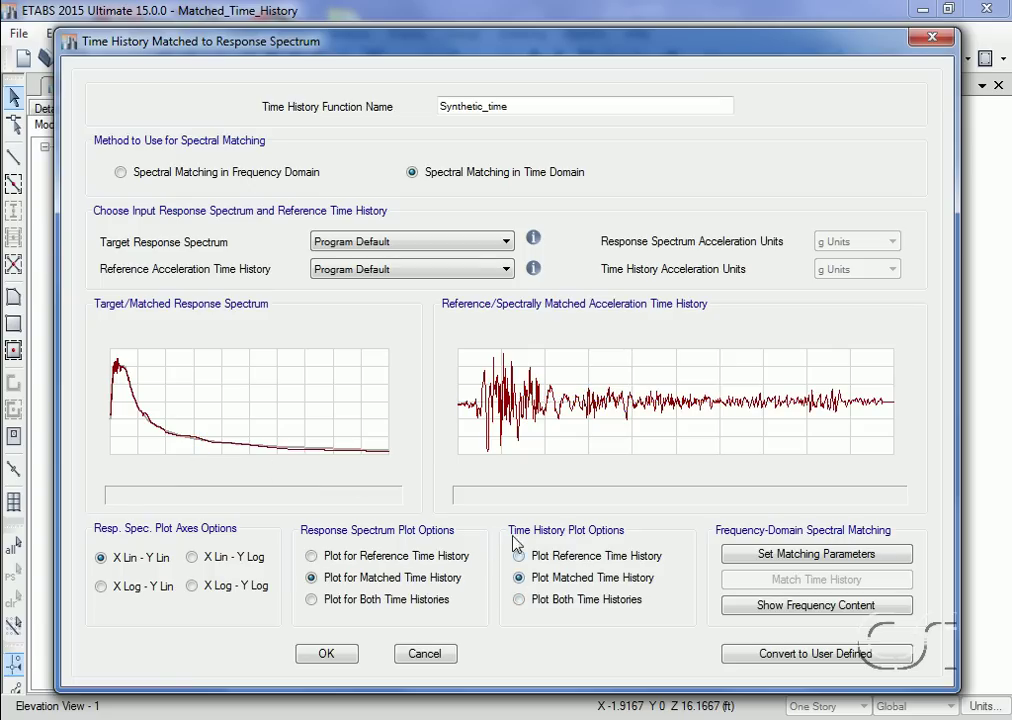
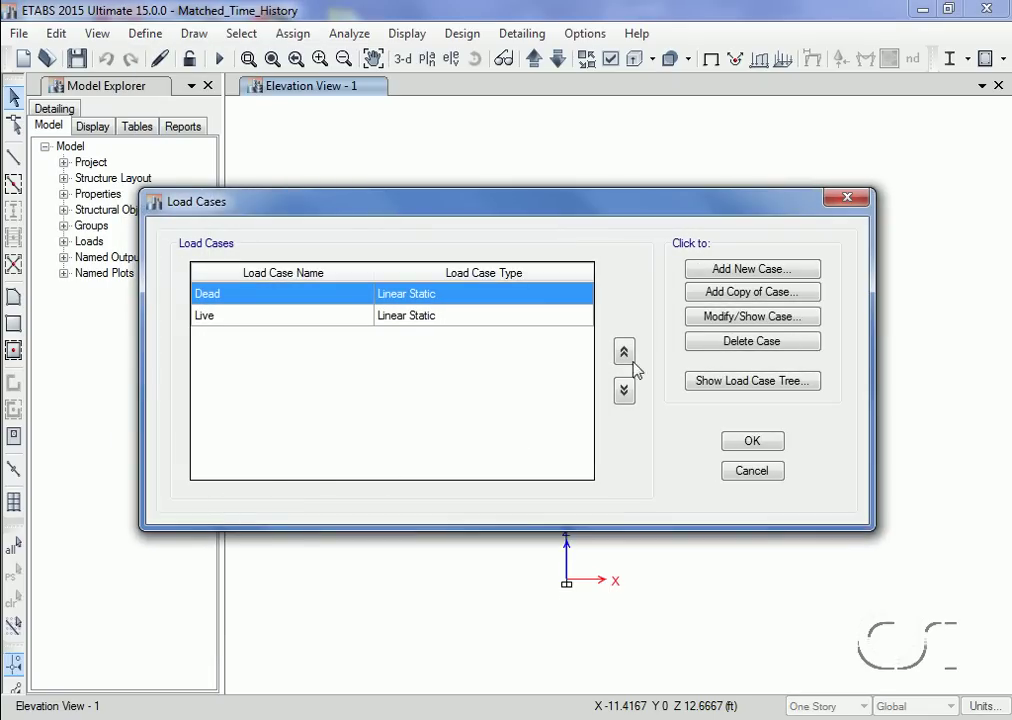
Add a new load case named TH_freq with the Time History type
left_click(722, 271)
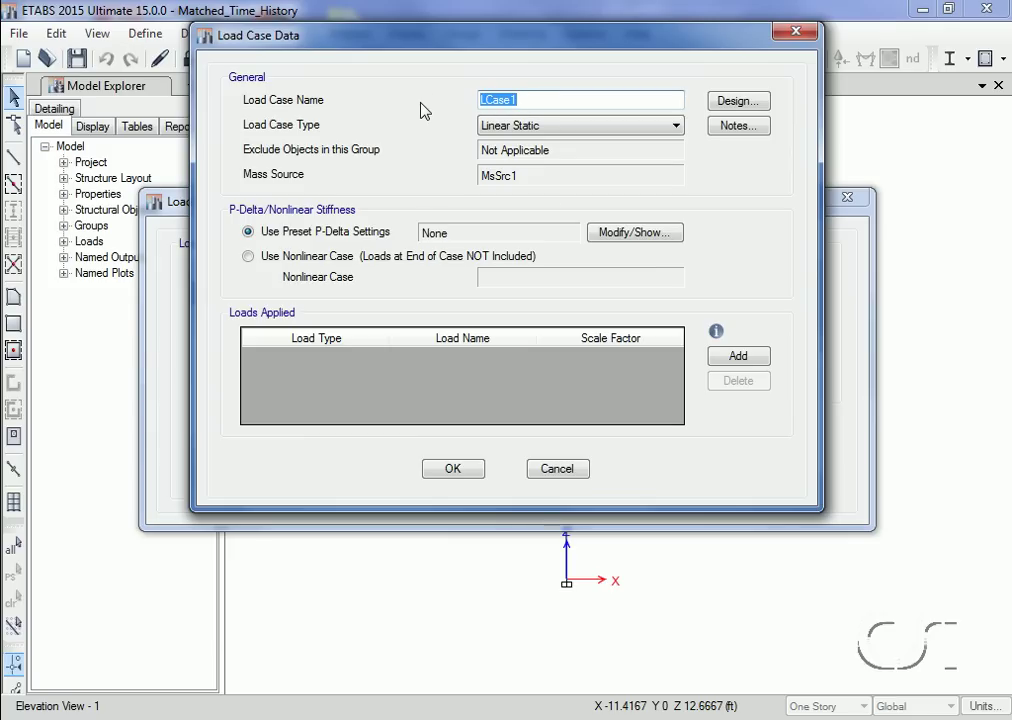
type("TH_freq")
left_click(488, 133)
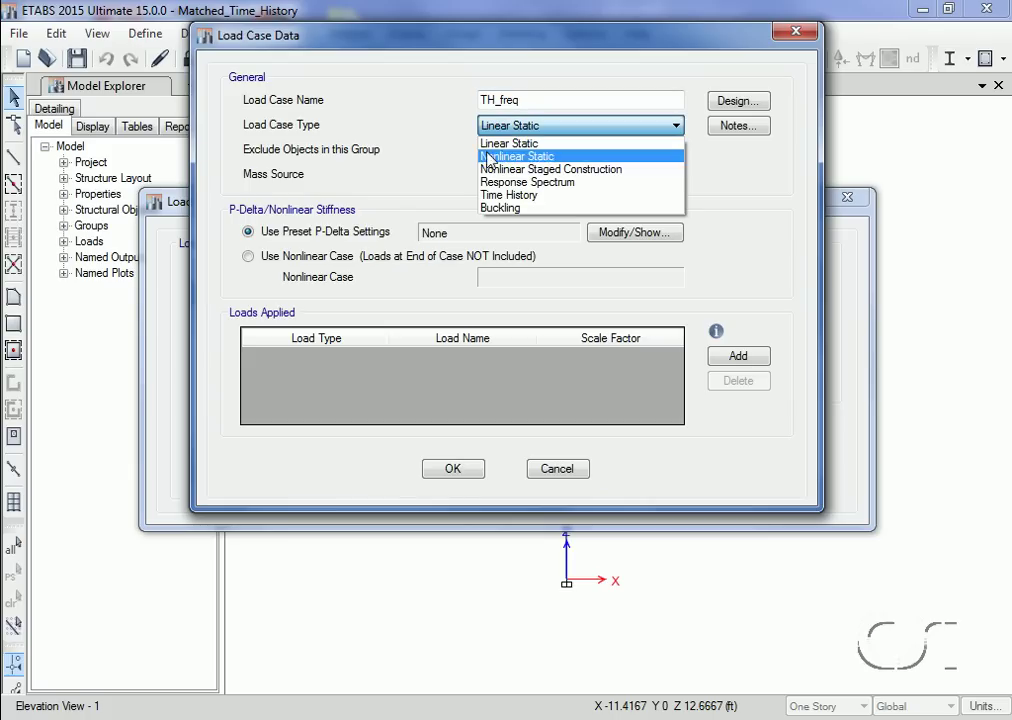
left_click(492, 195)
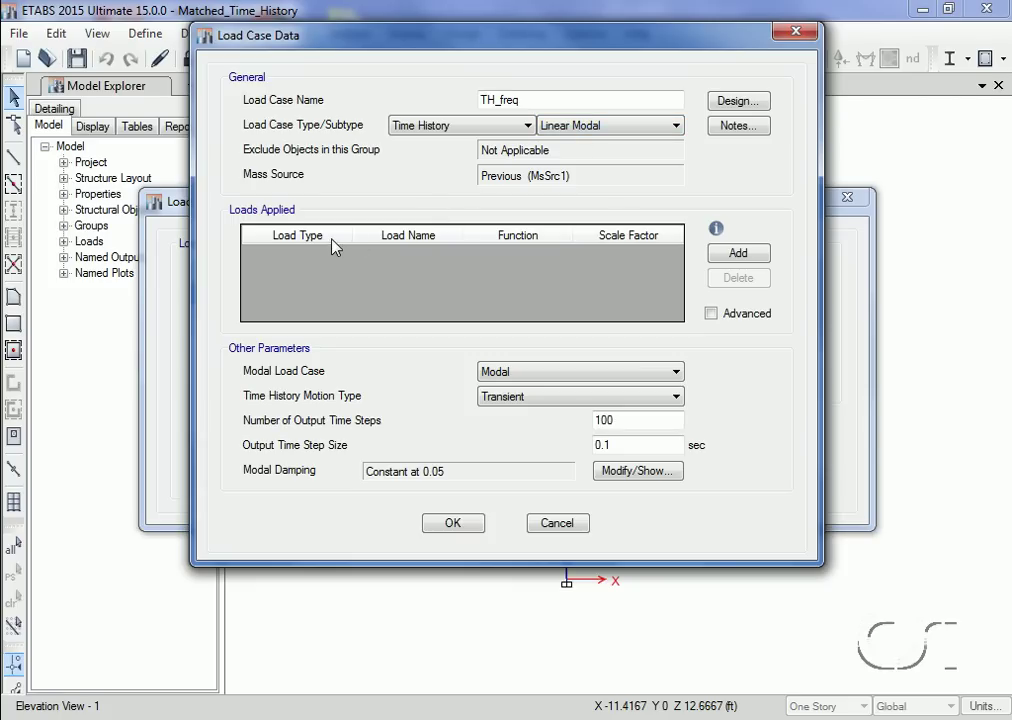
Apply a U1 acceleration load to TH_freq using the Synthetic_freq function with a scale factor of 386.4
left_click(737, 256)
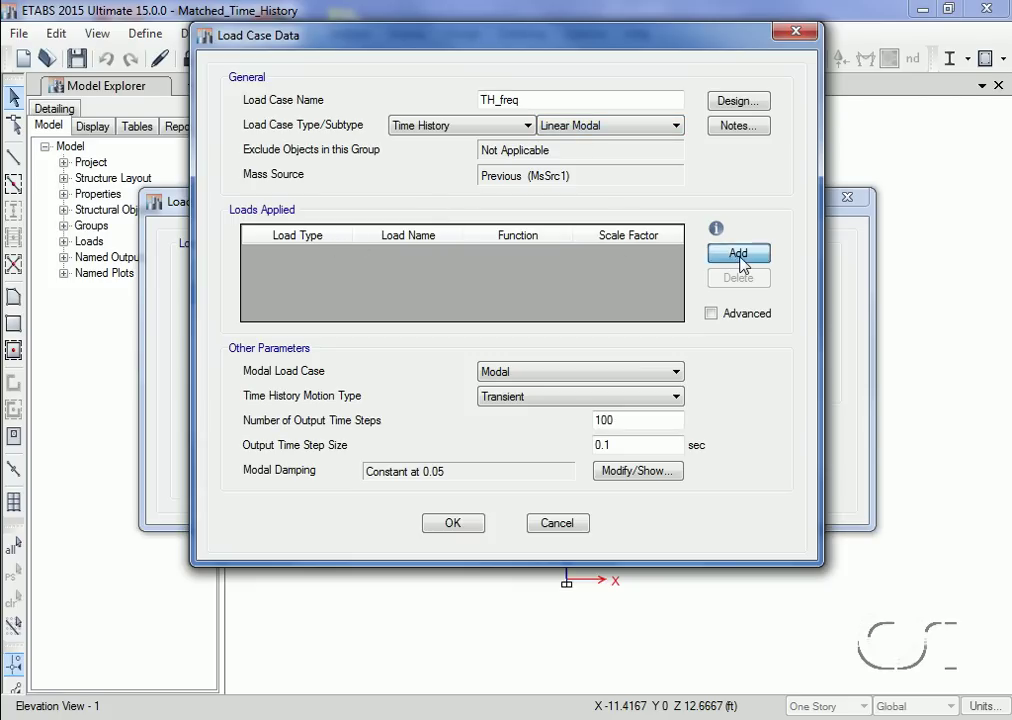
left_click(324, 258)
left_click(312, 288)
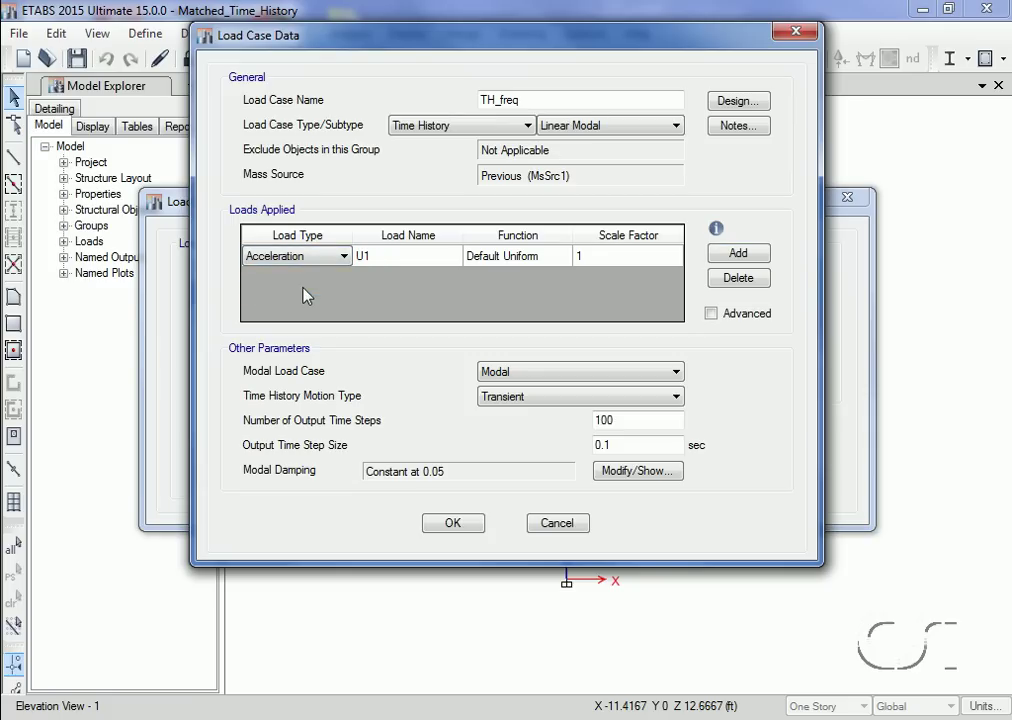
left_click(495, 258)
left_click(495, 258)
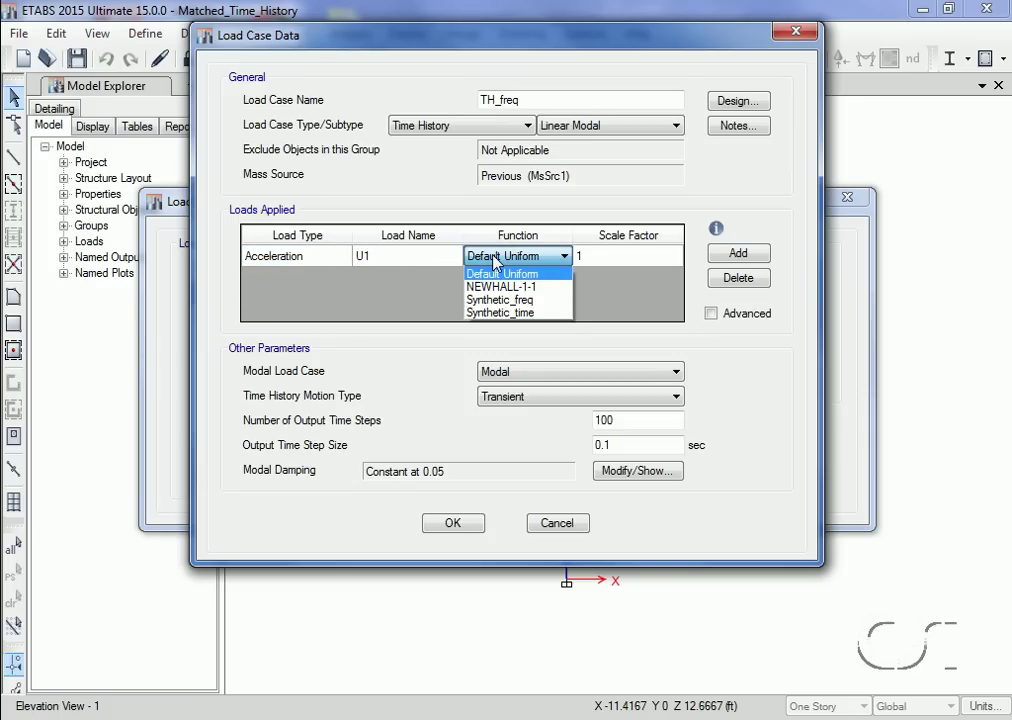
left_click(510, 300)
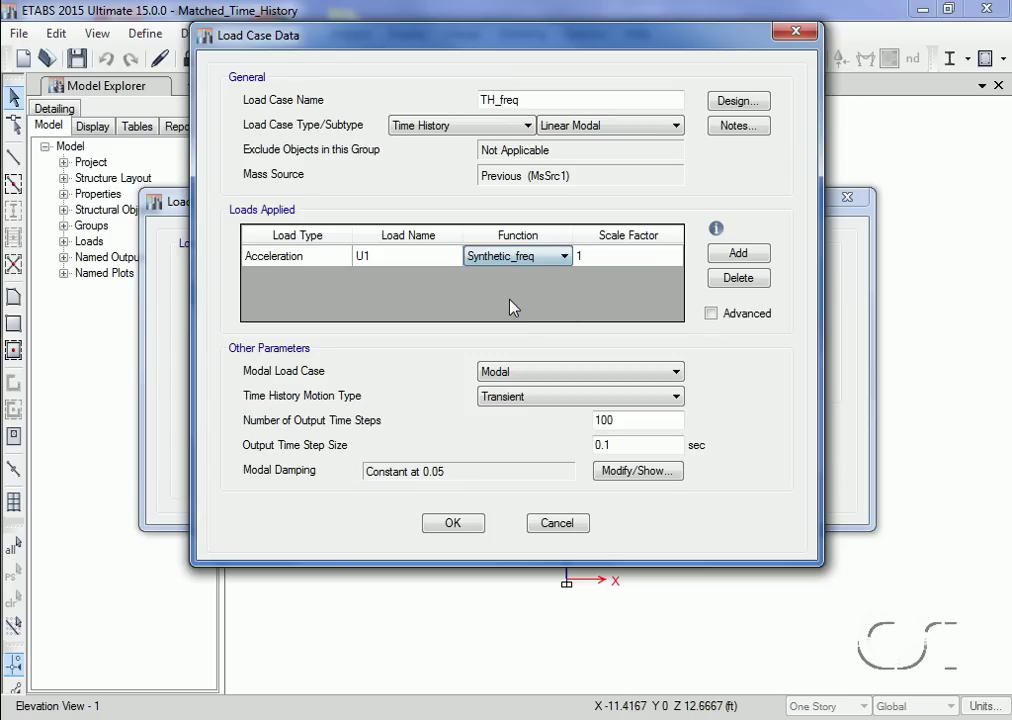
left_click(590, 258)
type("386.4")
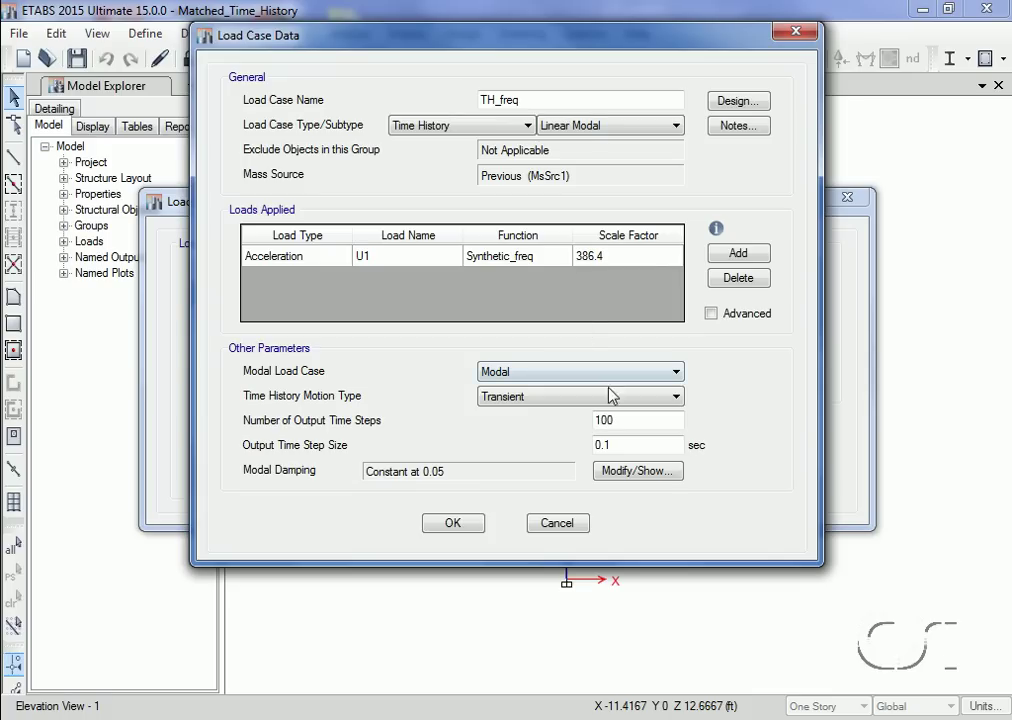
Set TH_freq to 600 output time steps of 0.02 sec and accept the load case
double_click(618, 420)
type("600")
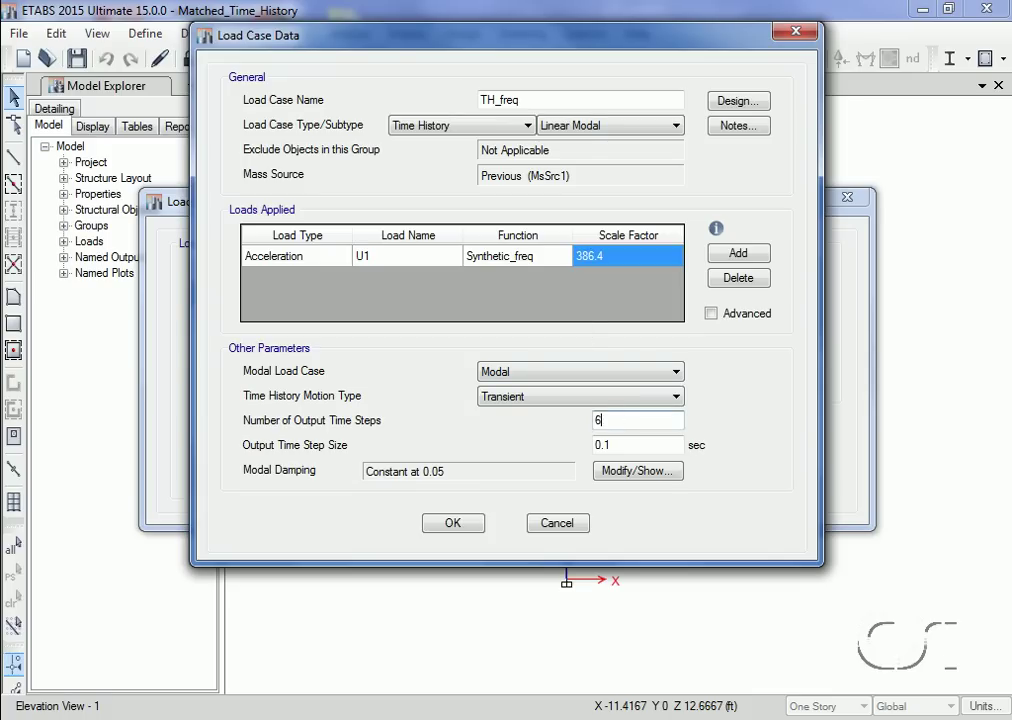
double_click(619, 445)
type("0.02")
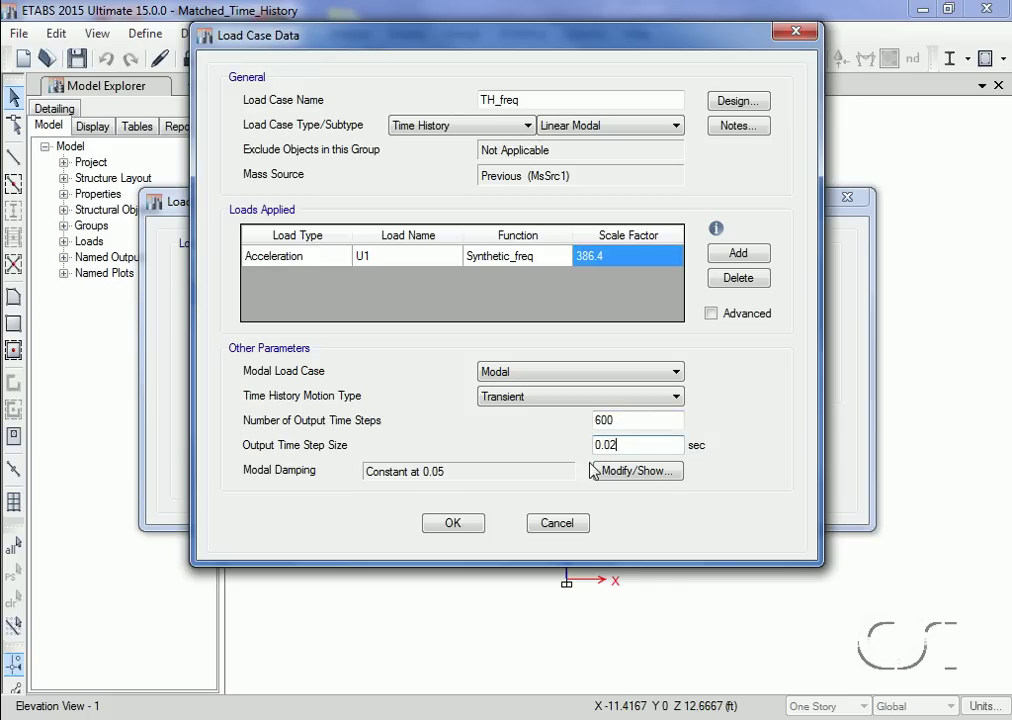
left_click(455, 524)
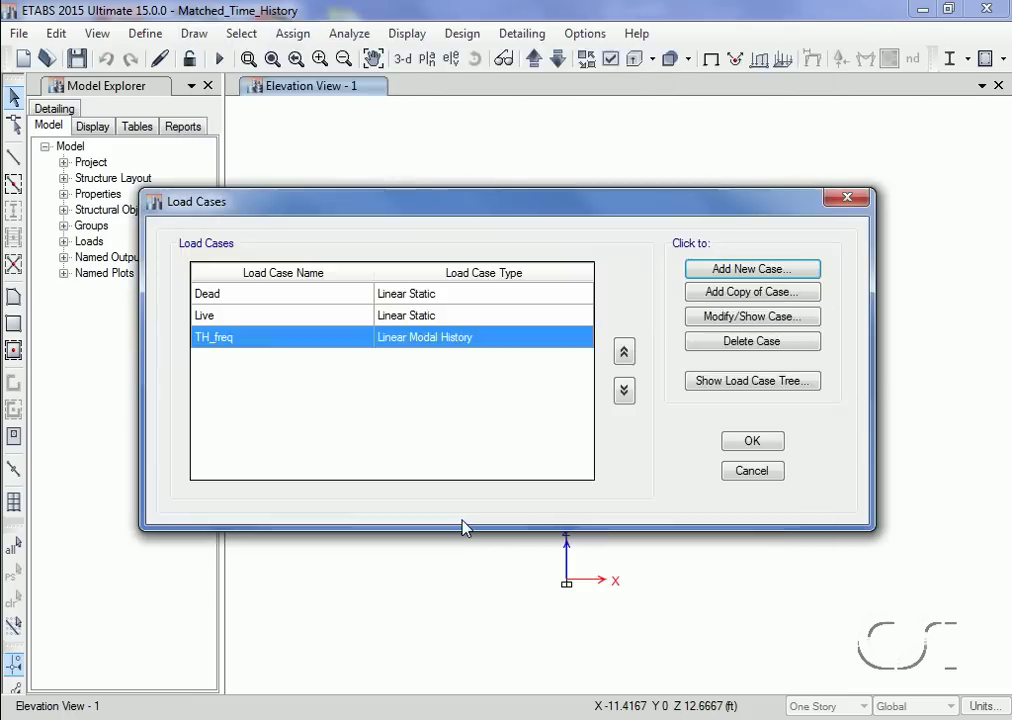
Add a new load case named TH_time with the Time History type and Linear Direct Integration subtype
left_click(751, 269)
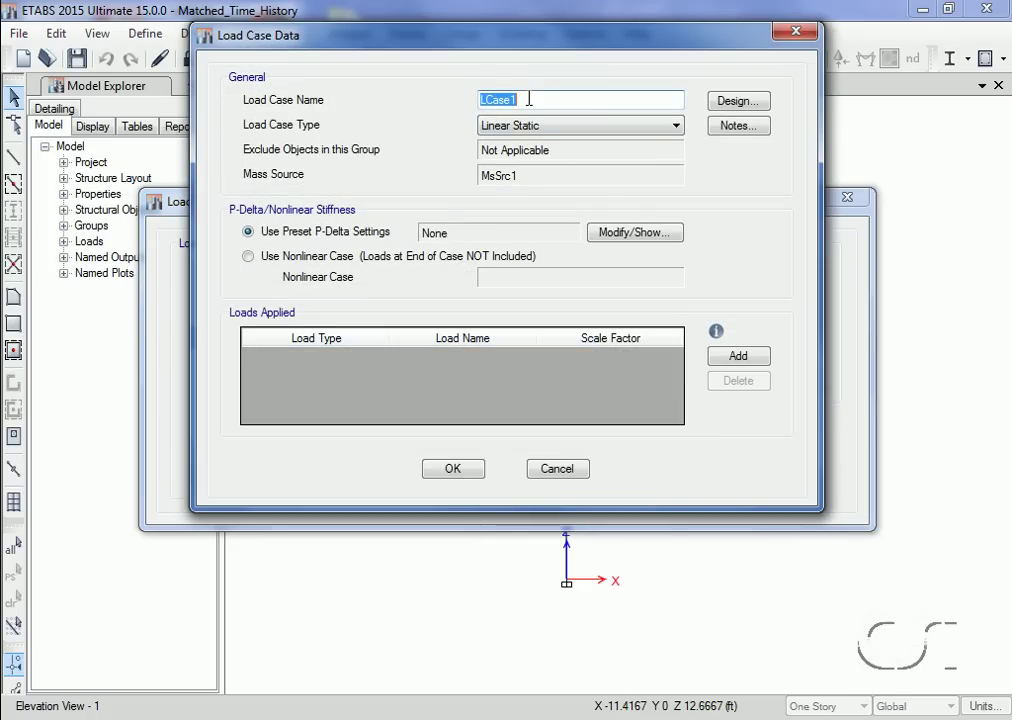
type("TH_time")
left_click(537, 127)
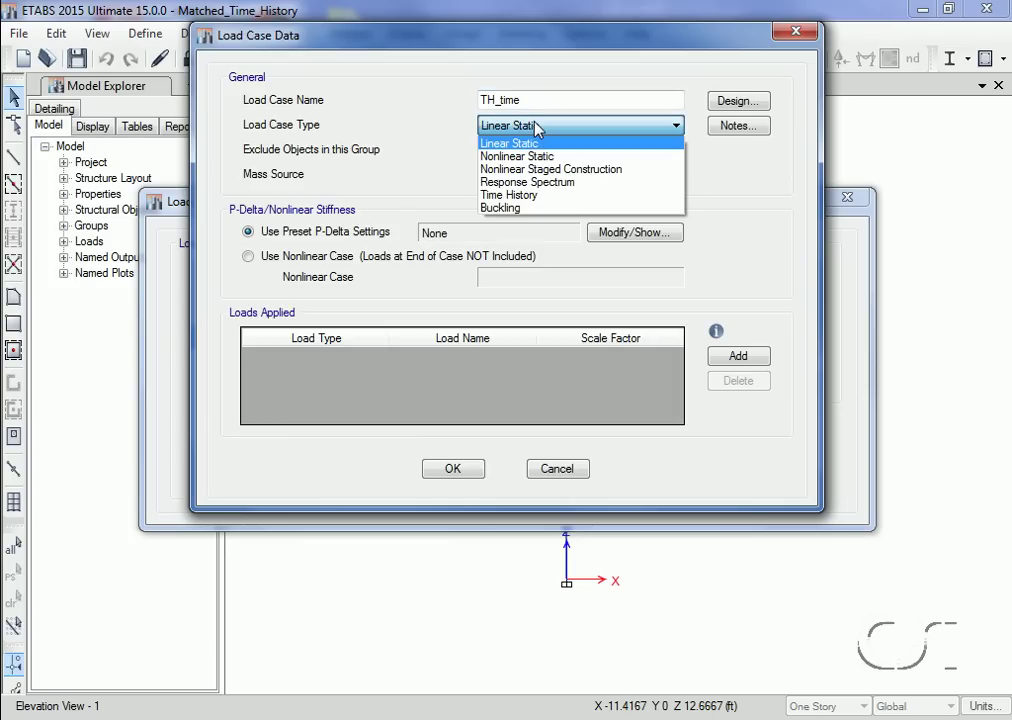
left_click(520, 195)
left_click(600, 127)
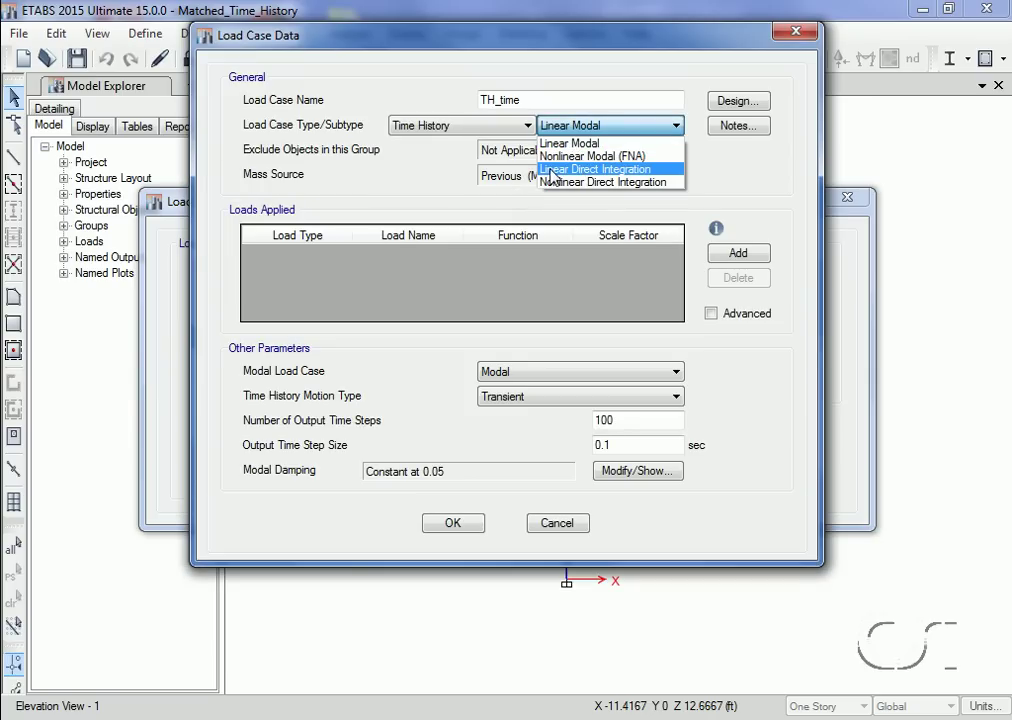
left_click(592, 169)
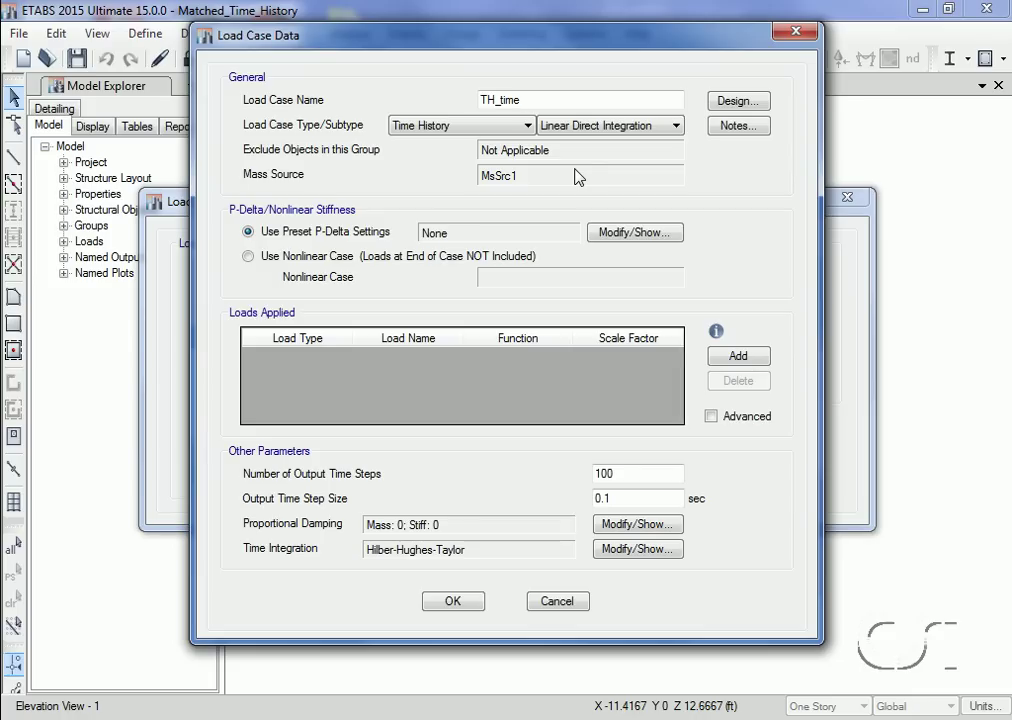
Apply a U1 acceleration load to TH_time using the Synthetic_time function with a scale factor of 386.4
left_click(730, 357)
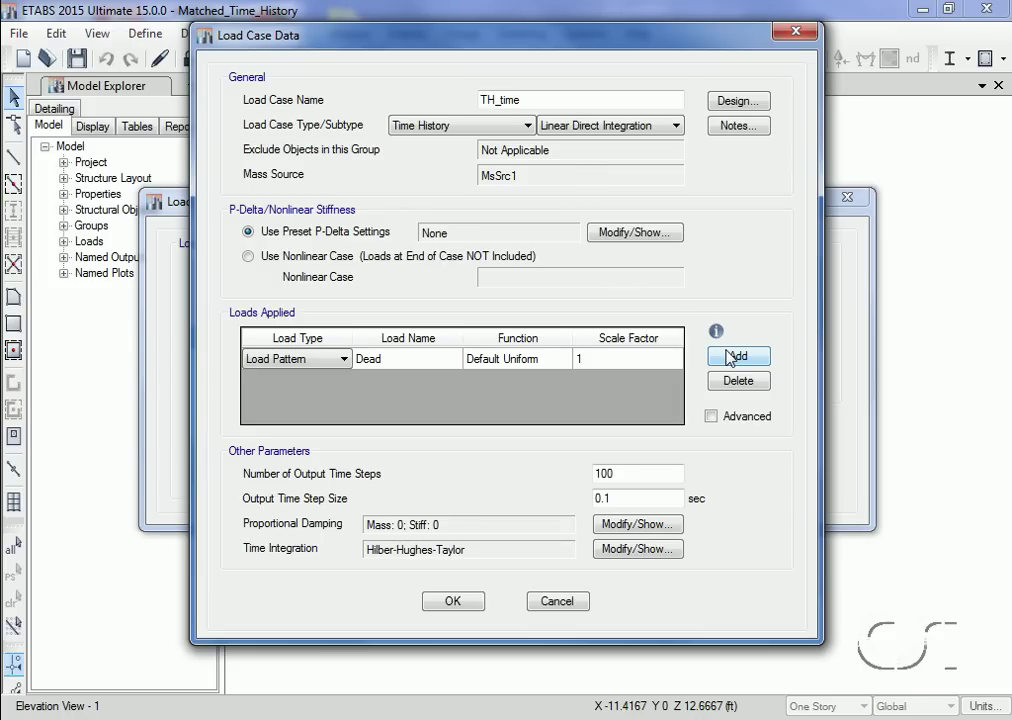
left_click(310, 358)
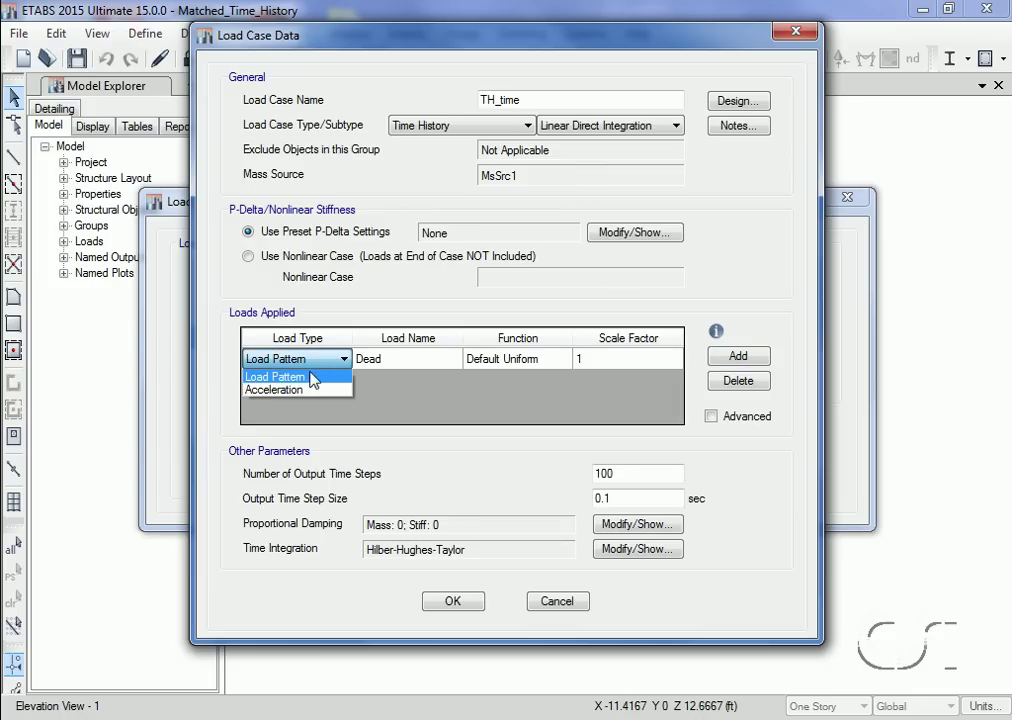
left_click(305, 390)
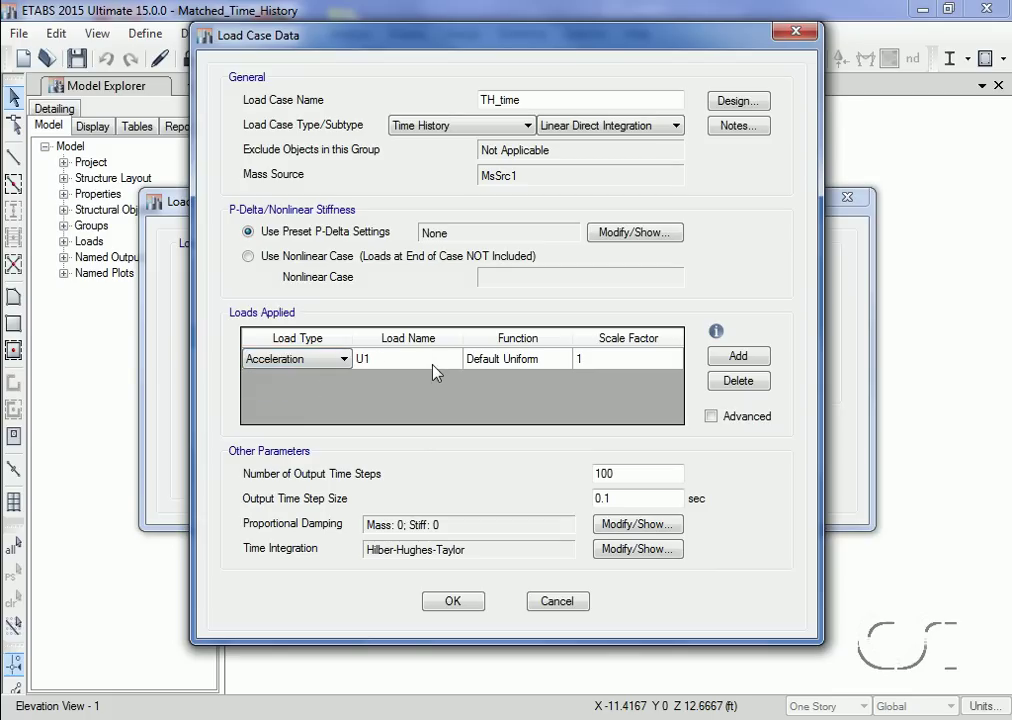
left_click(500, 362)
left_click(508, 360)
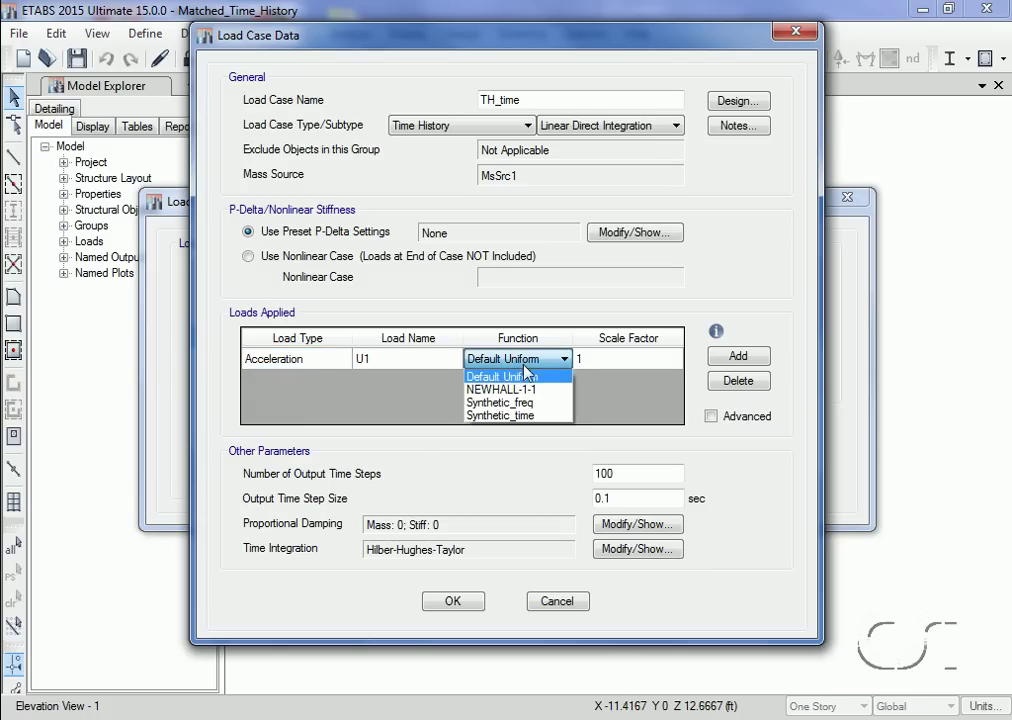
left_click(508, 416)
left_click(612, 366)
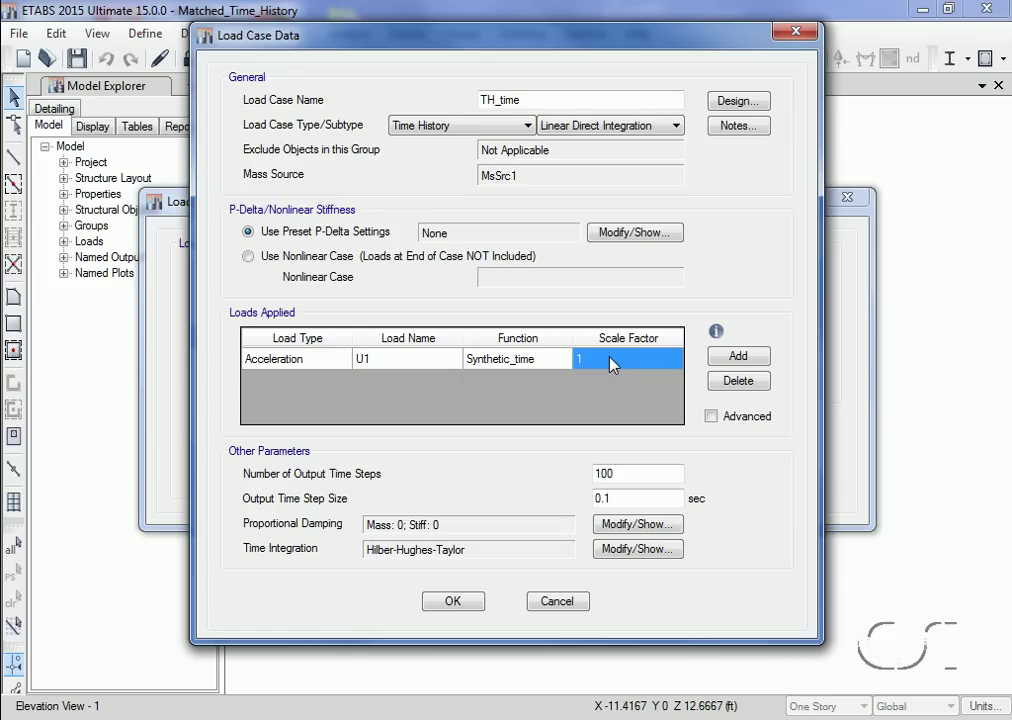
type("386.4")
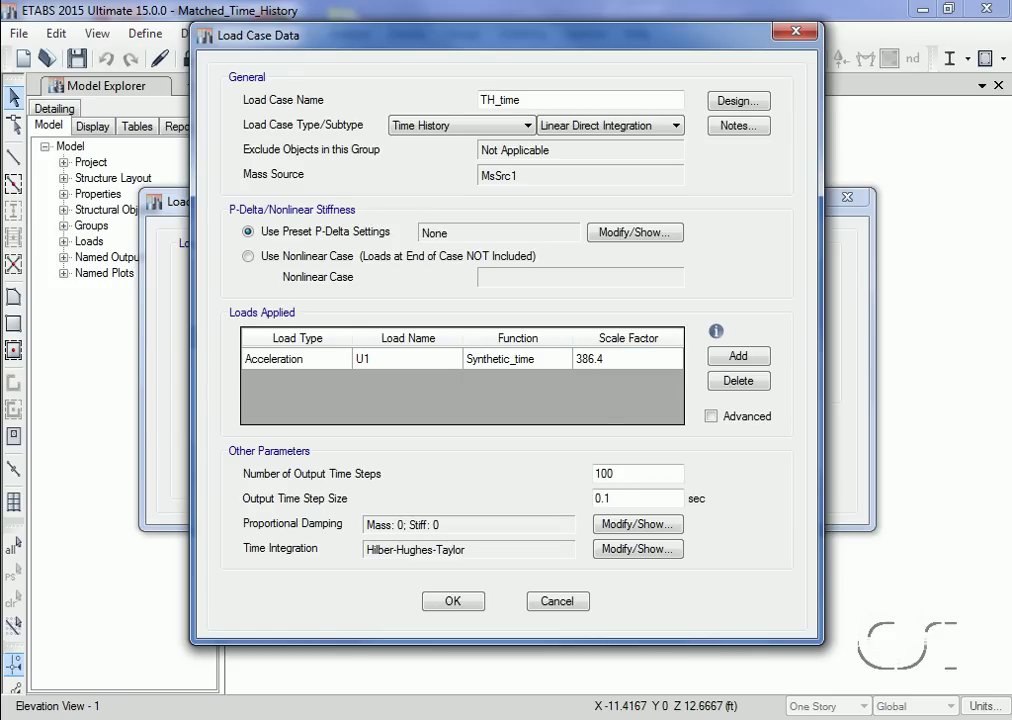
Set TH_time to 600 output time steps with a step size of 0.02 sec
left_click(617, 473)
double_click(617, 473)
type("600")
double_click(616, 501)
type("0.02")
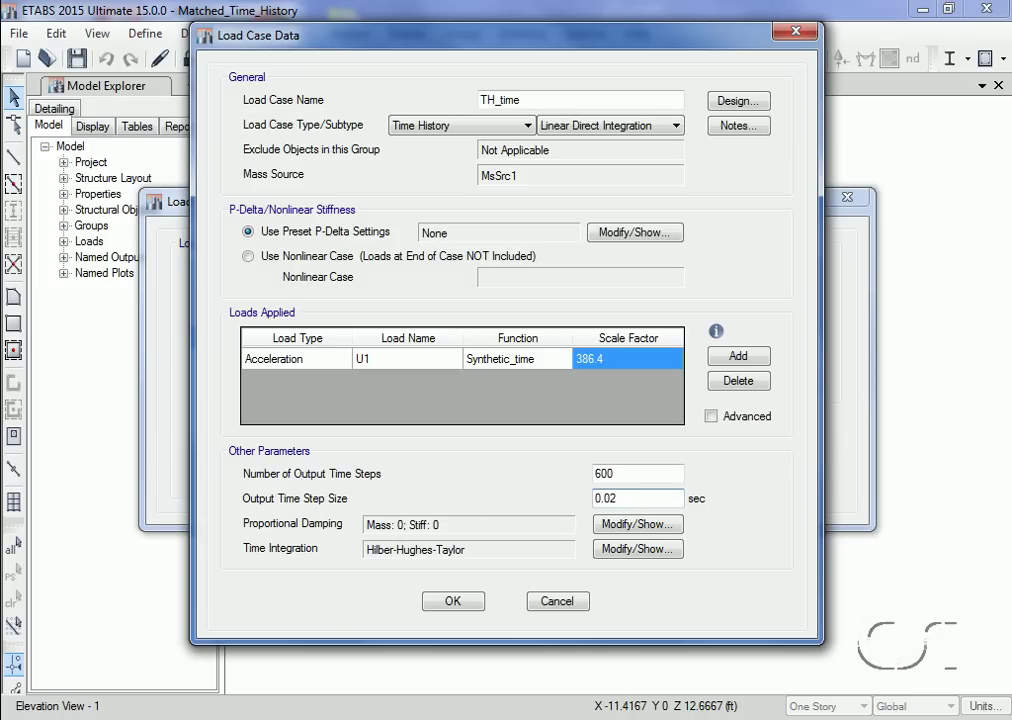
Specify TH_time's proportional damping by period, with a damping of 0.05 for both the first and second periods
left_click(637, 524)
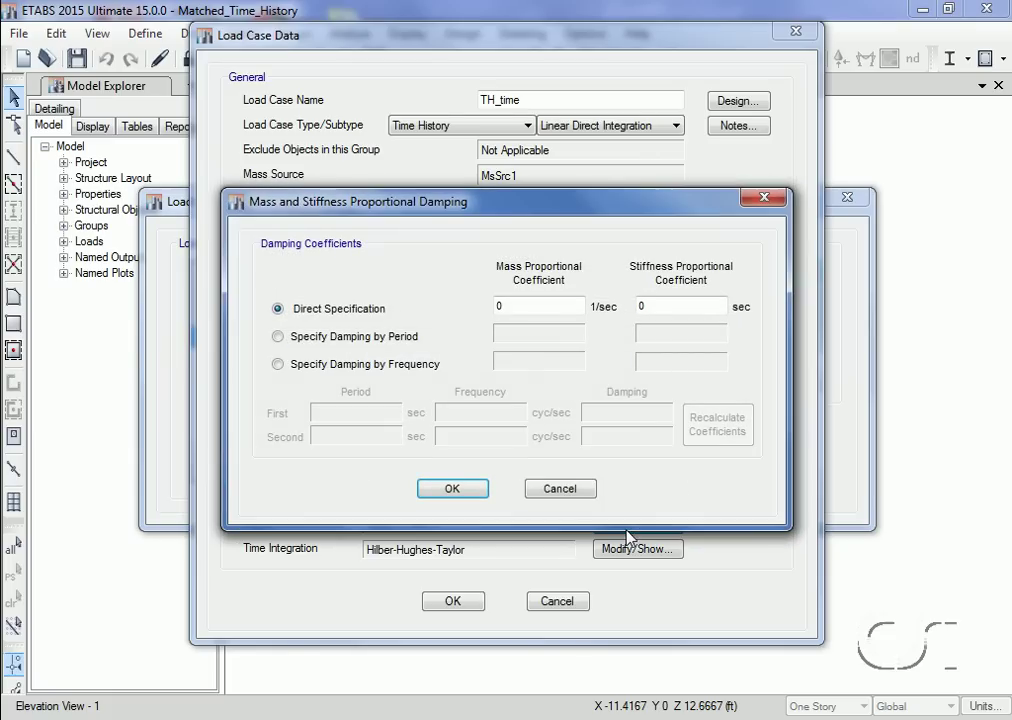
left_click(278, 337)
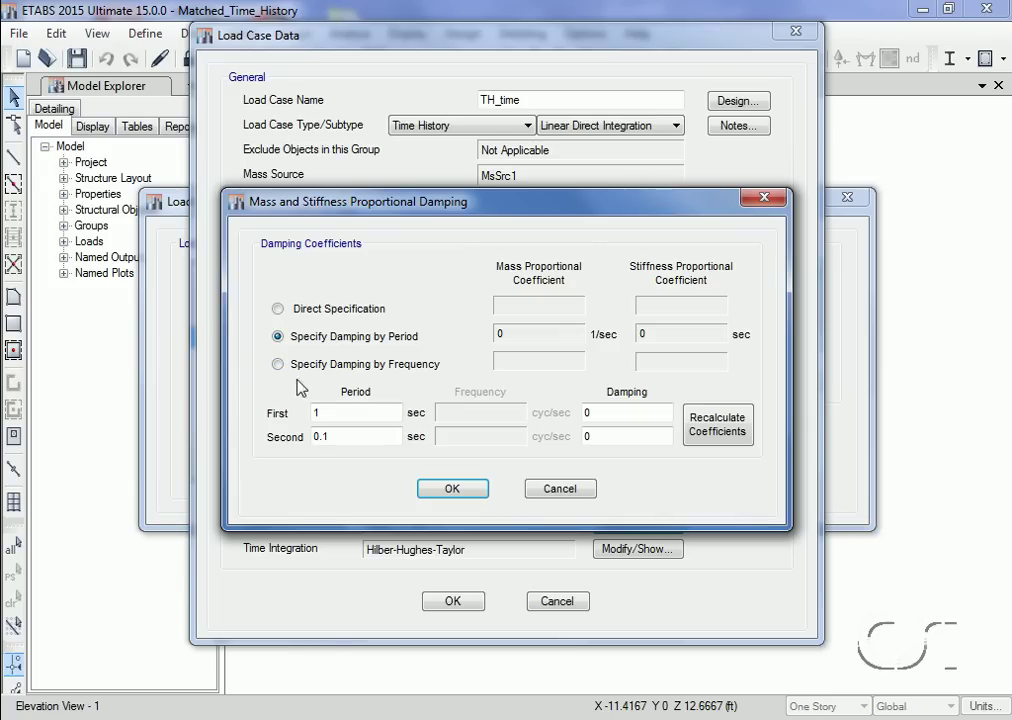
left_click(640, 413)
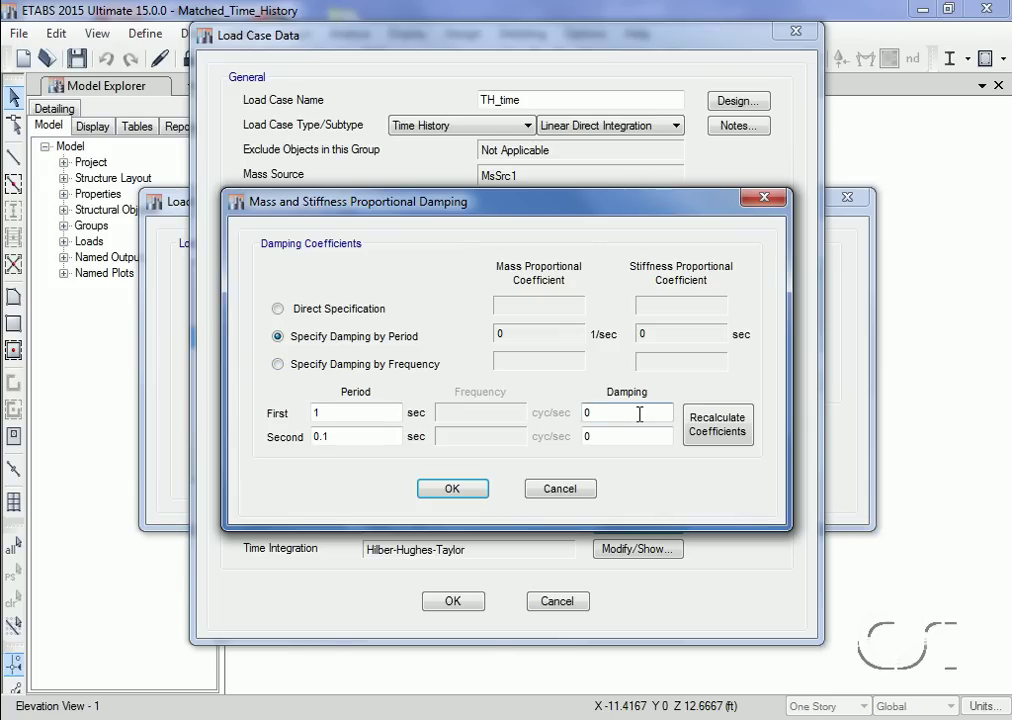
type(".05")
left_click(600, 436)
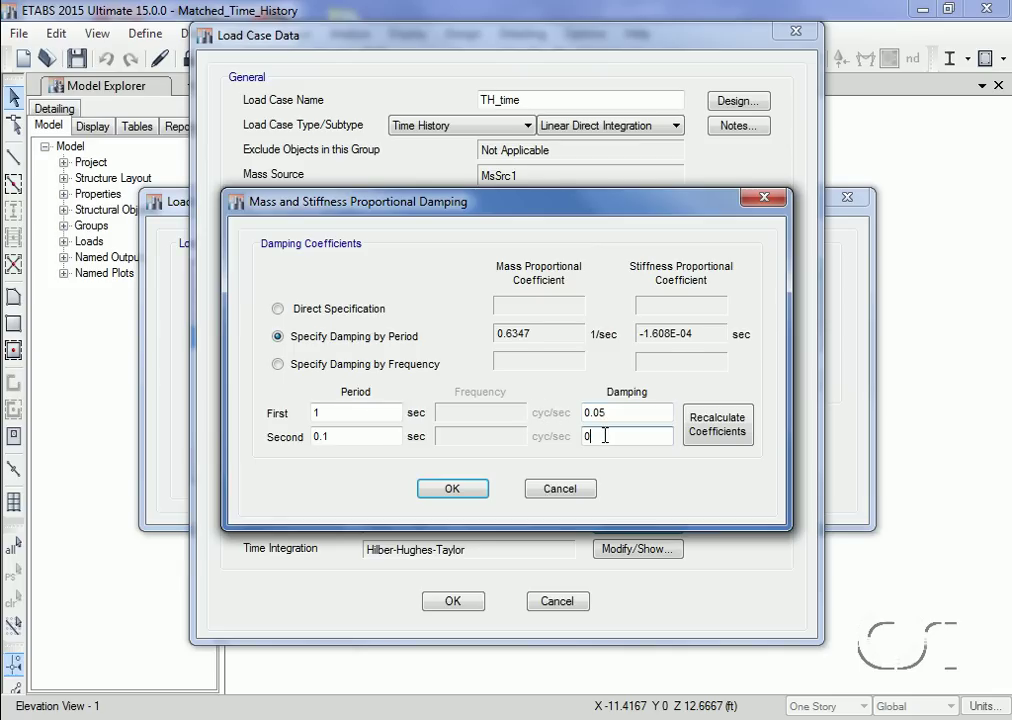
type(".05")
left_click(440, 490)
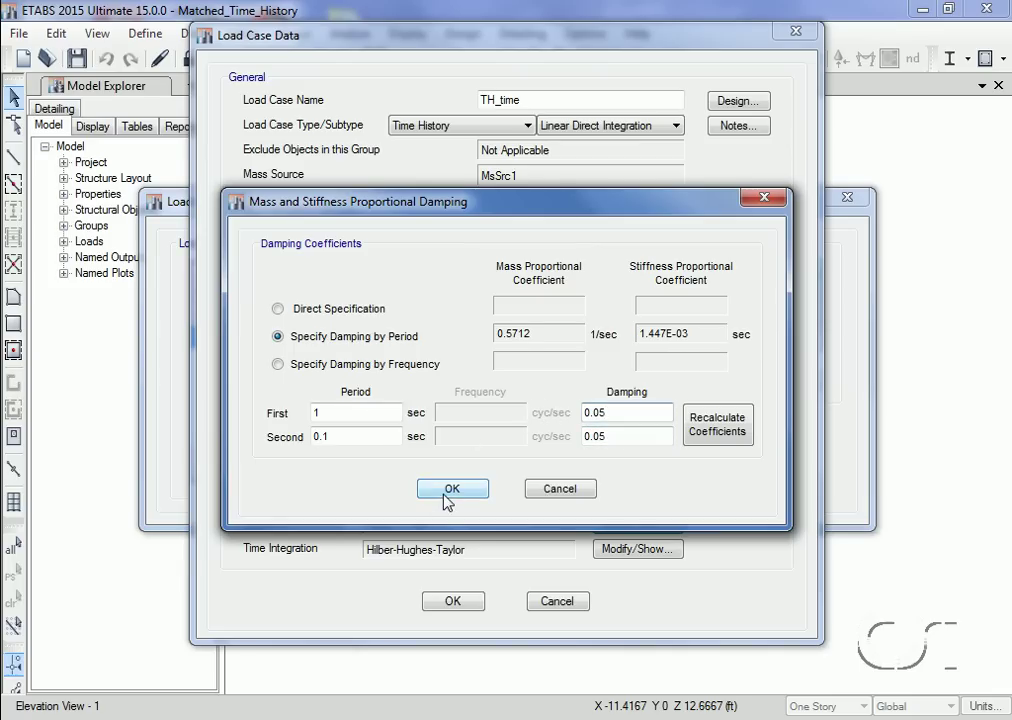
Accept the TH_time load case and the load case list, and run the analysis
left_click(453, 602)
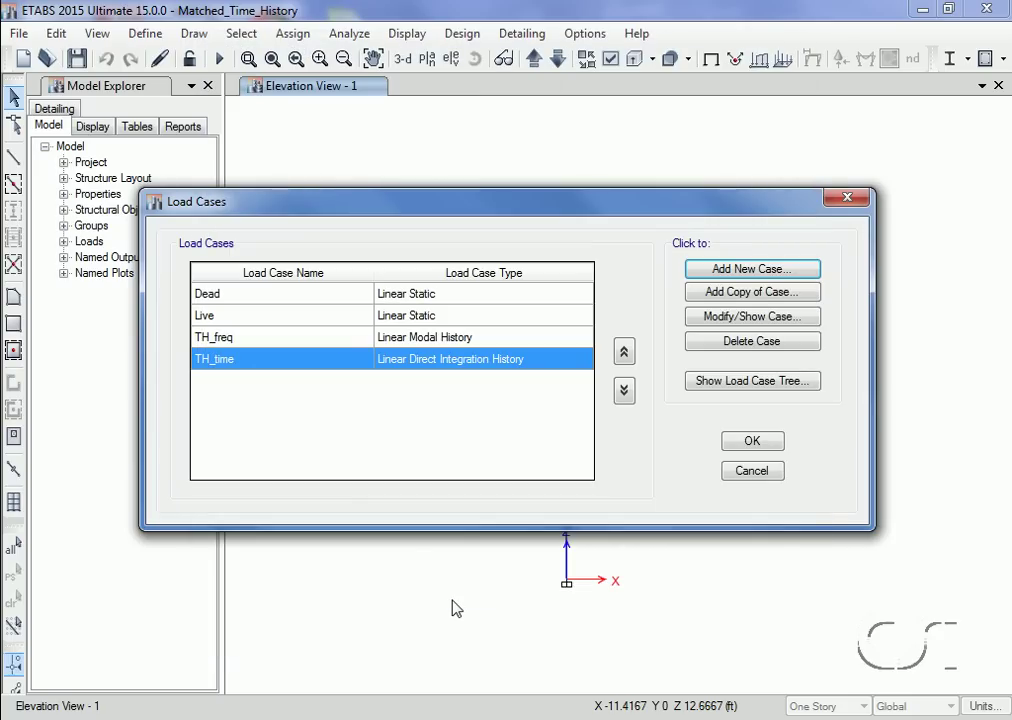
left_click(753, 443)
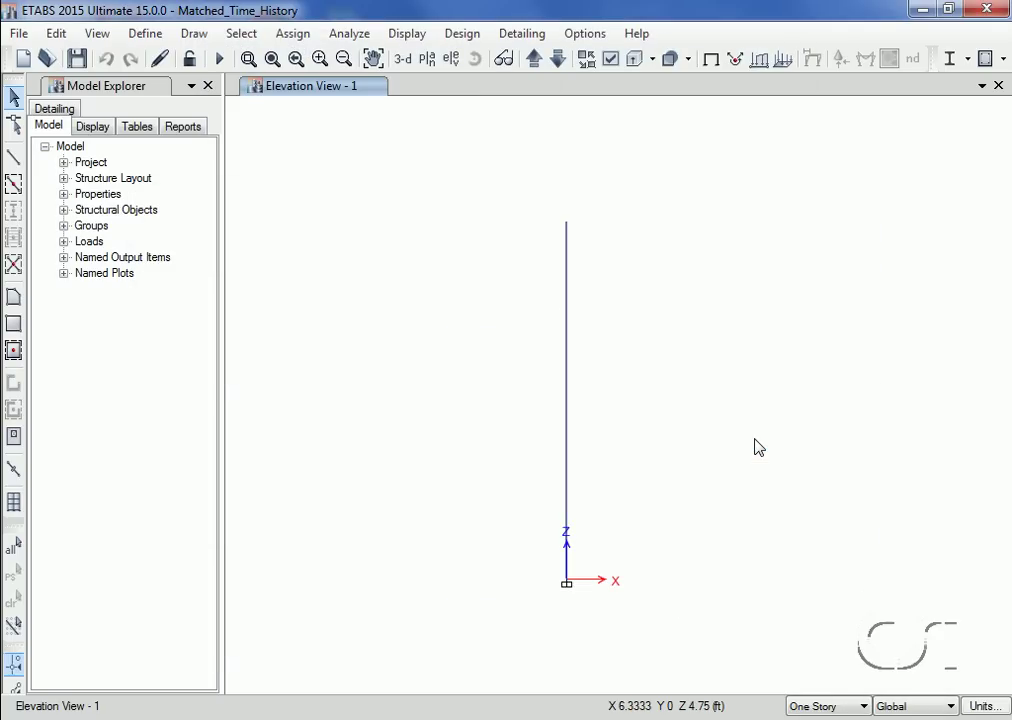
left_click(350, 35)
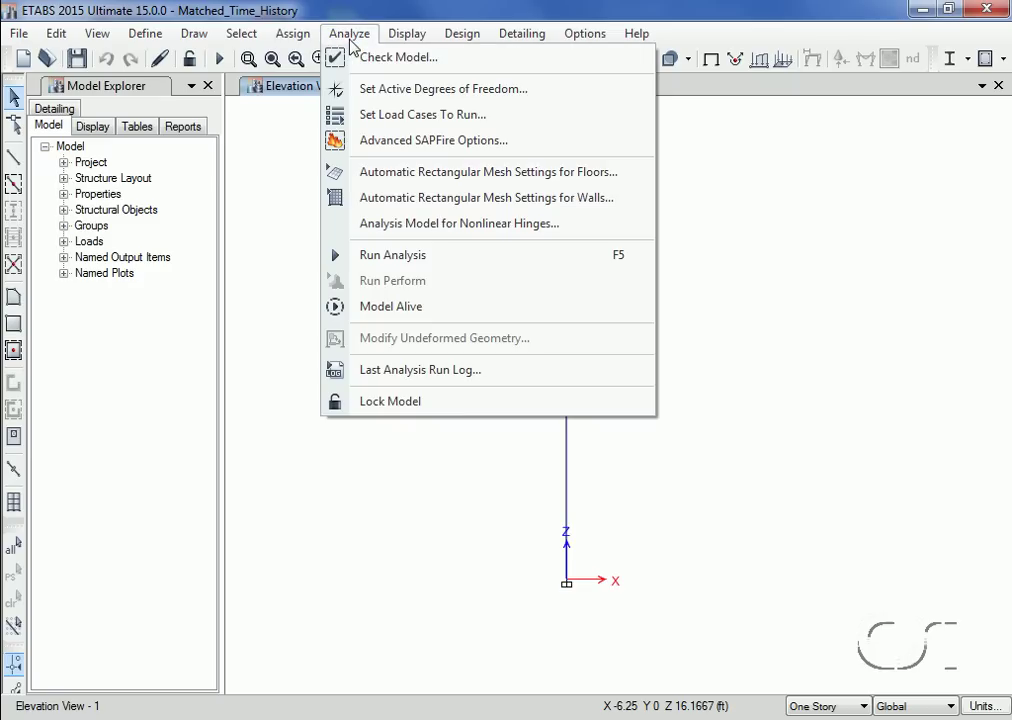
left_click(433, 256)
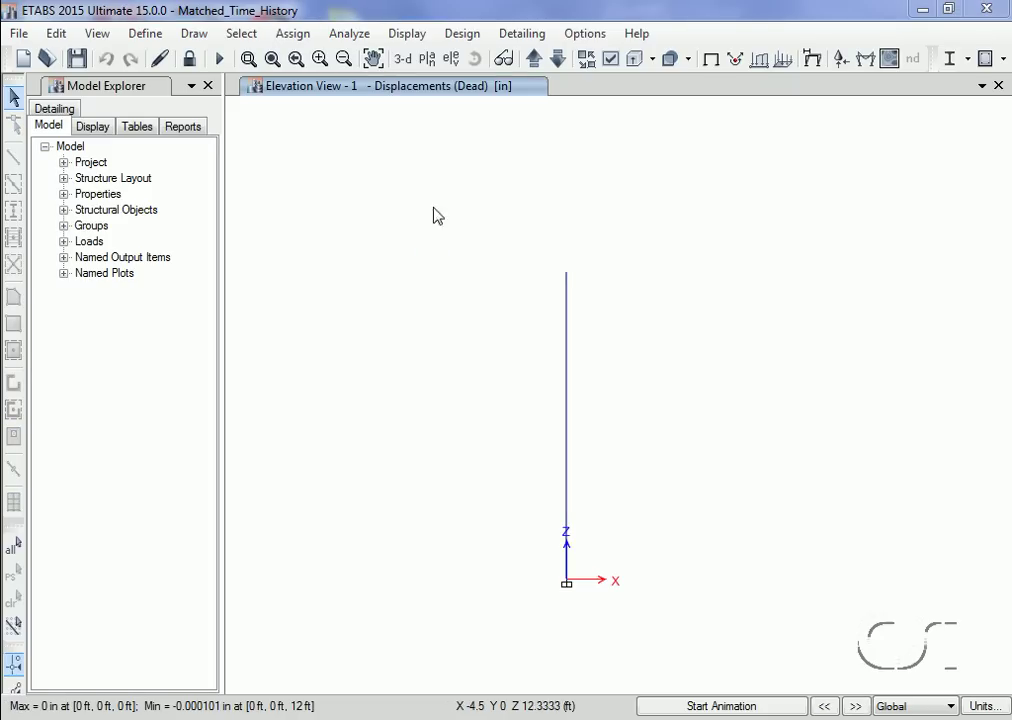
View the Modal Periods and Frequencies table from the analysis modal results and close it
left_click(412, 40)
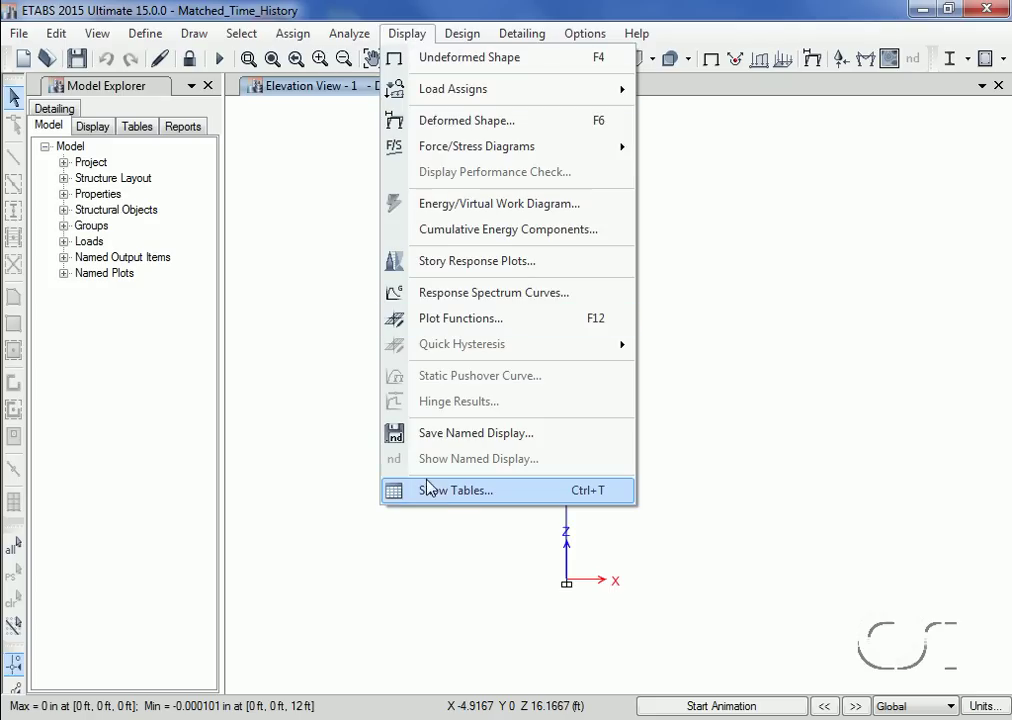
left_click(474, 491)
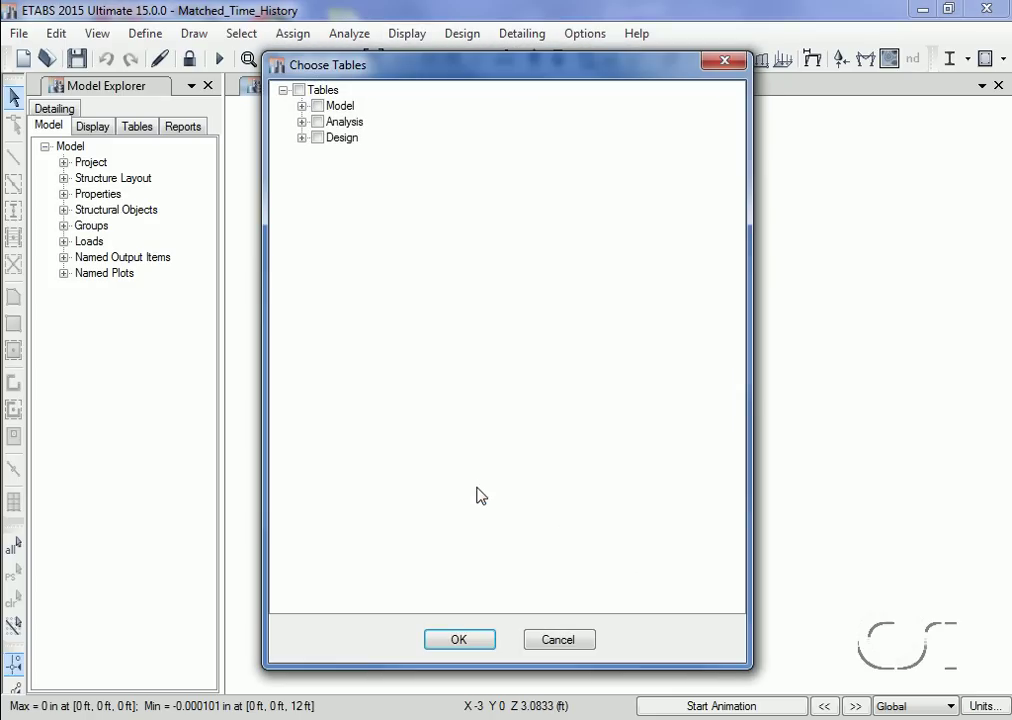
left_click(302, 122)
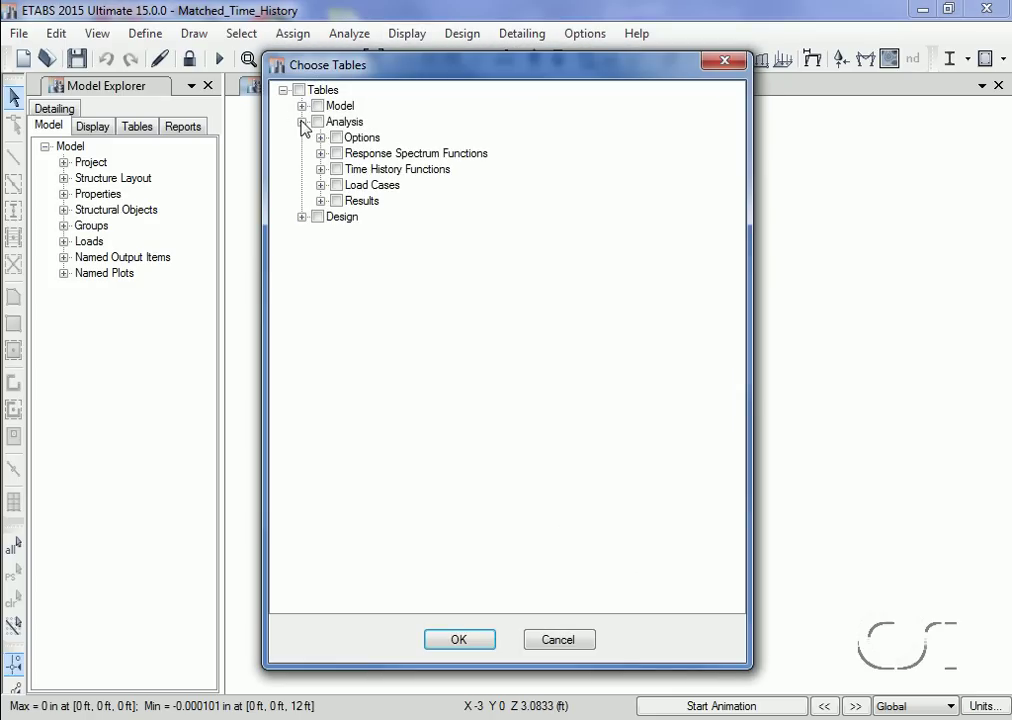
left_click(321, 201)
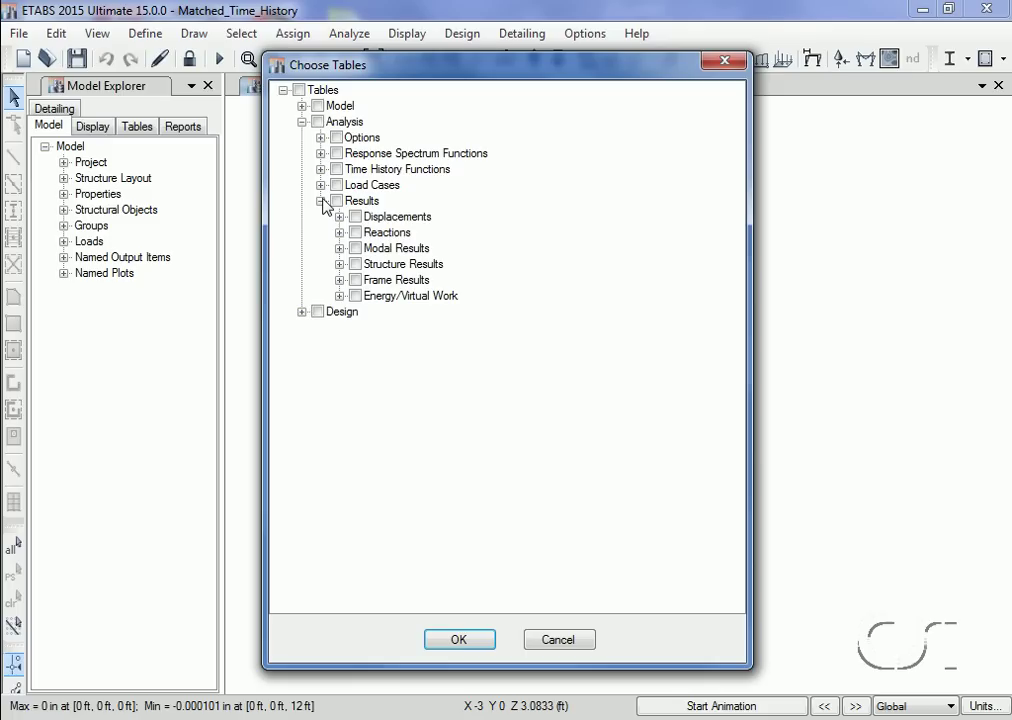
left_click(340, 248)
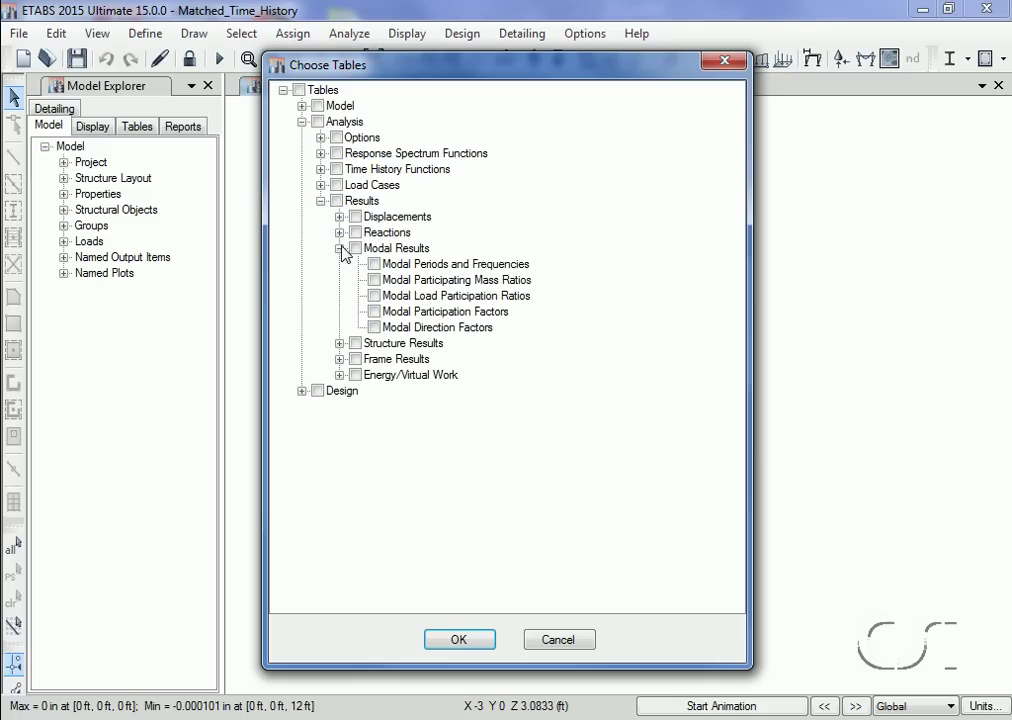
left_click(374, 265)
left_click(459, 640)
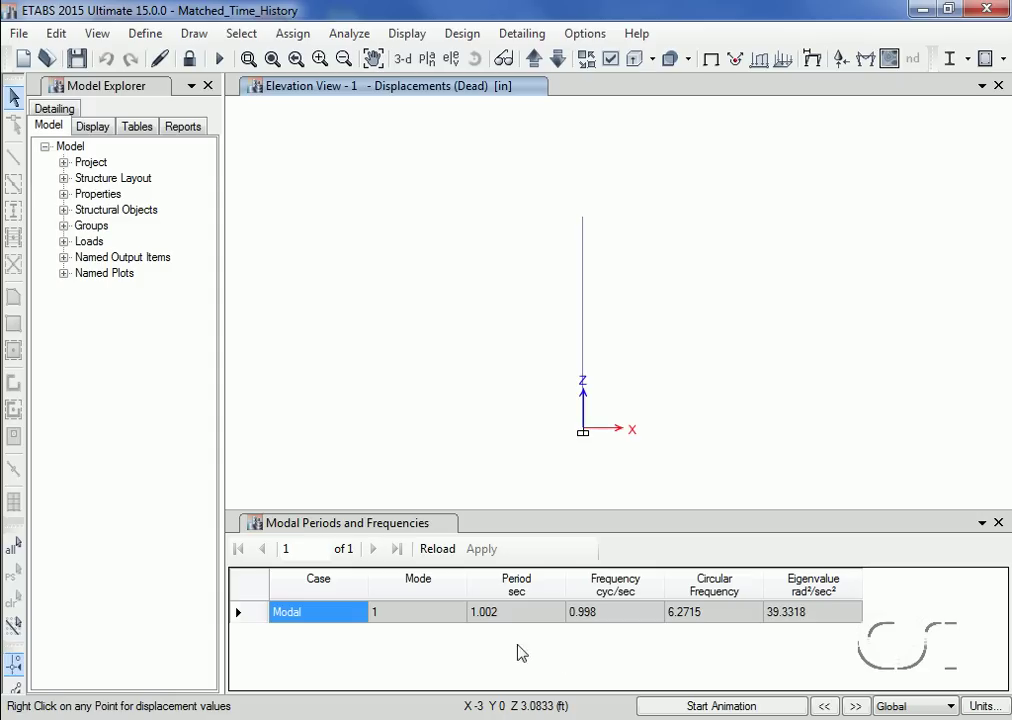
left_click(998, 522)
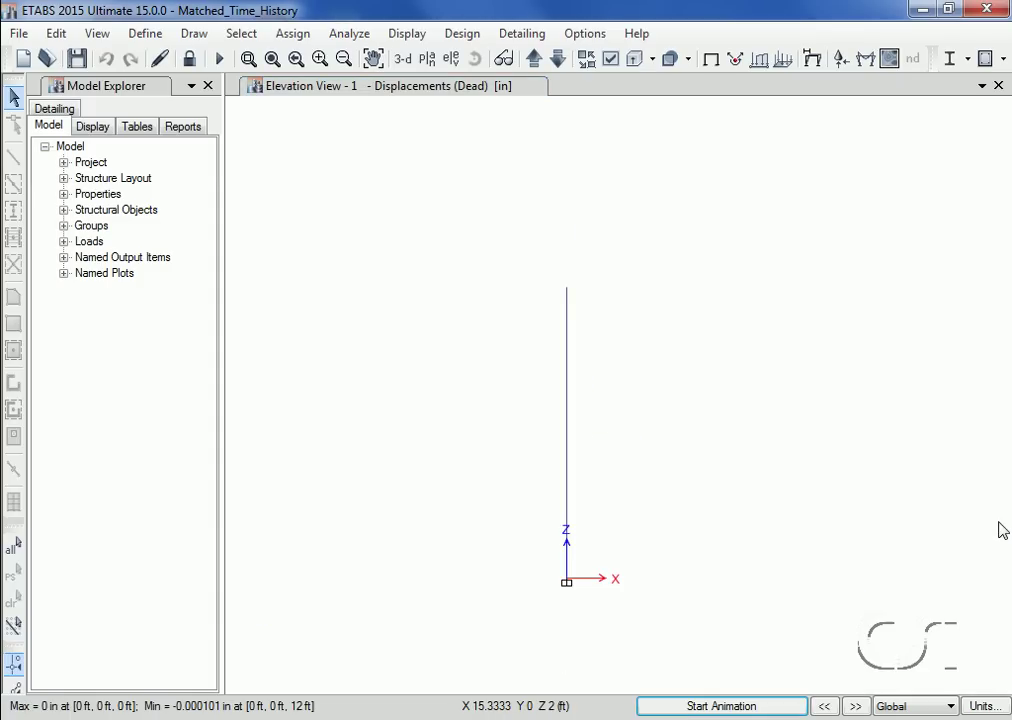
Check the displacements of the joint at the top of the column and select that joint
right_click(568, 289)
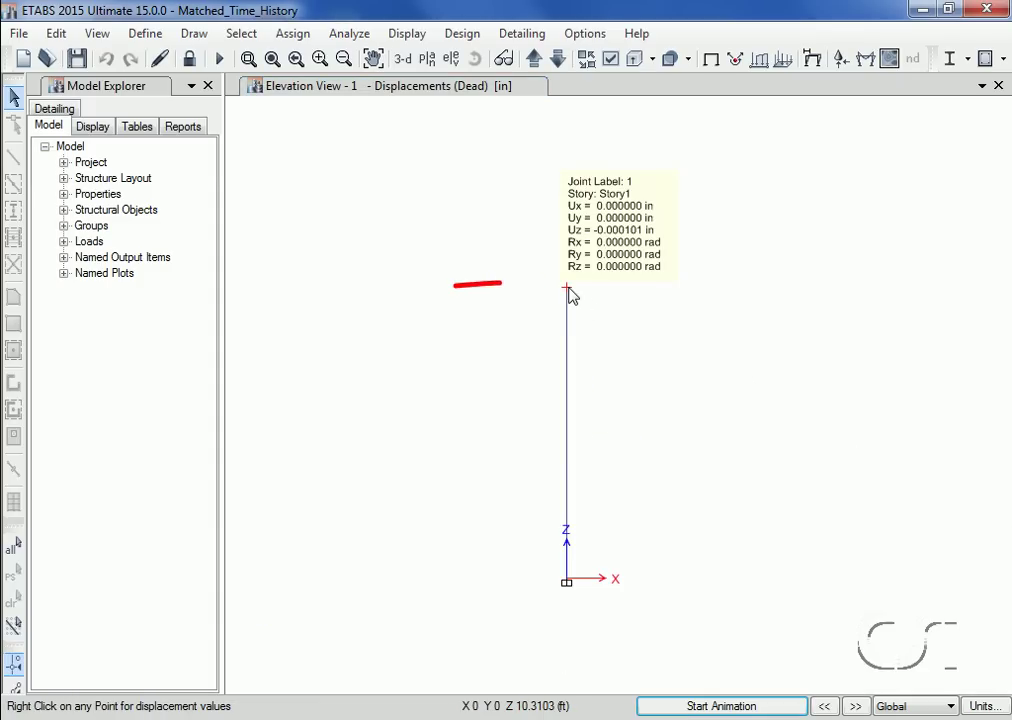
left_click(568, 289)
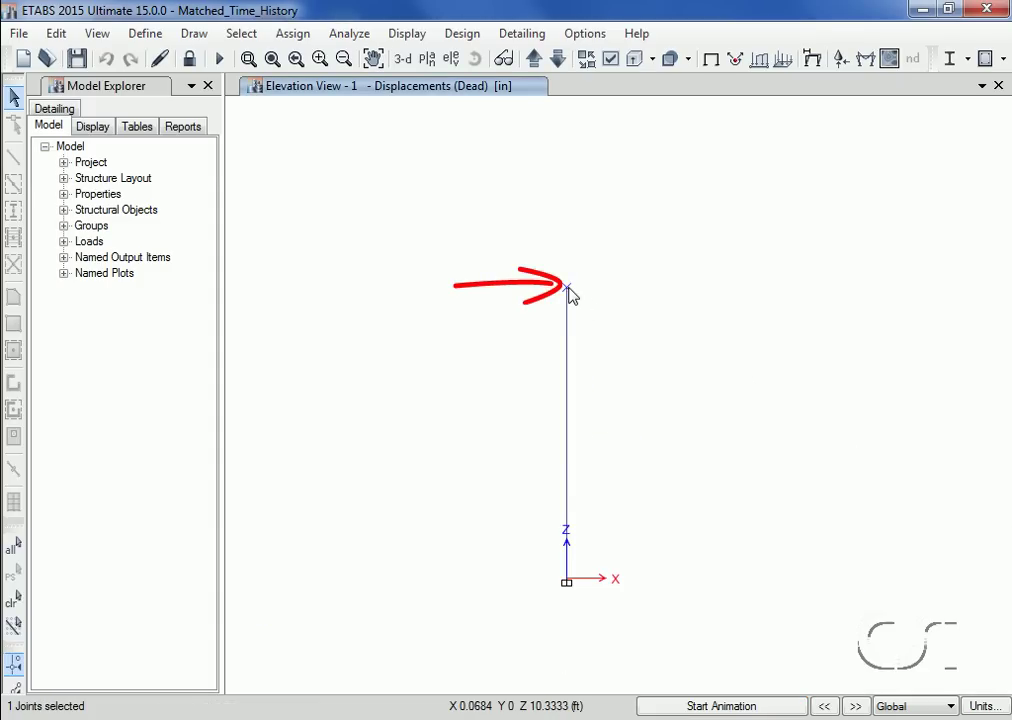
left_click(568, 289)
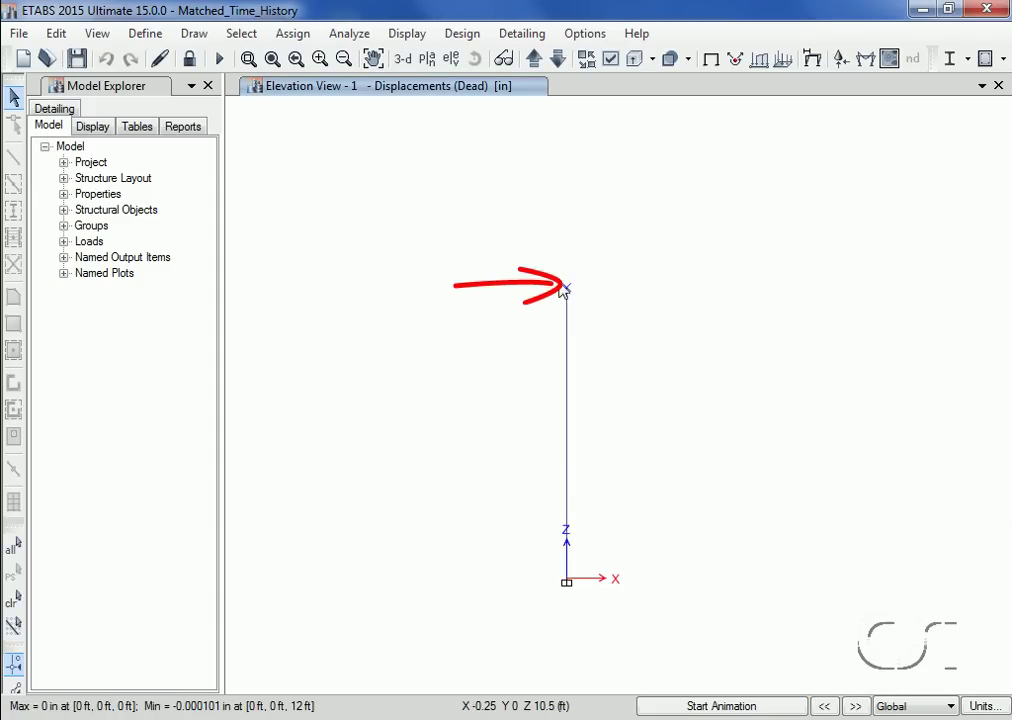
Open the time history plot and add a Joint Acceleration plot function named Accel
left_click(418, 40)
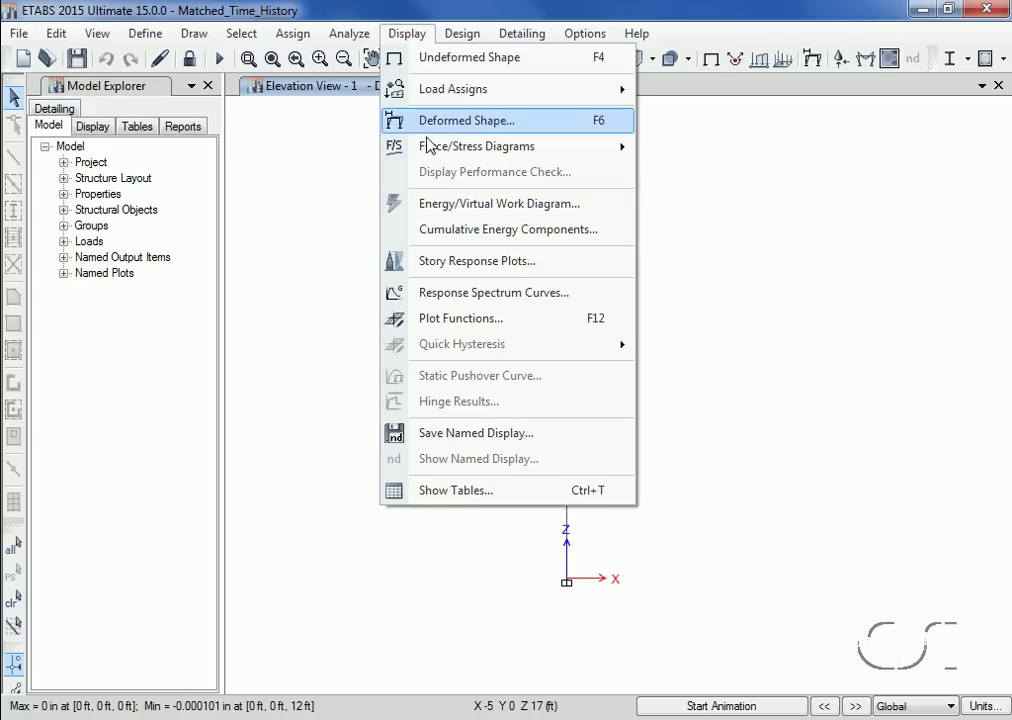
left_click(493, 326)
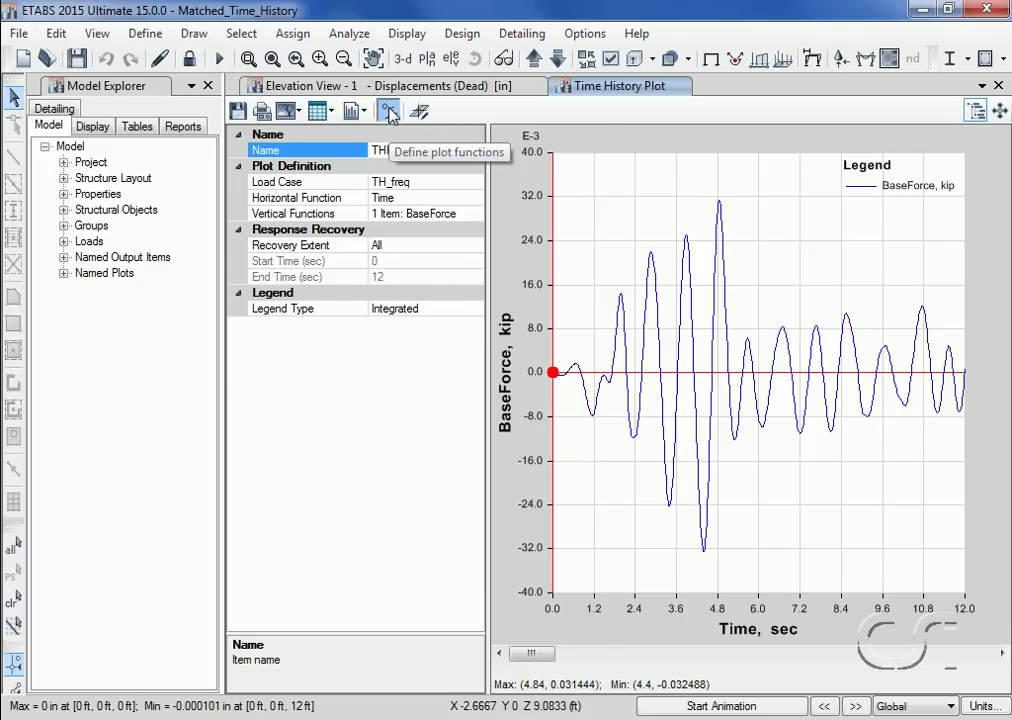
left_click(389, 111)
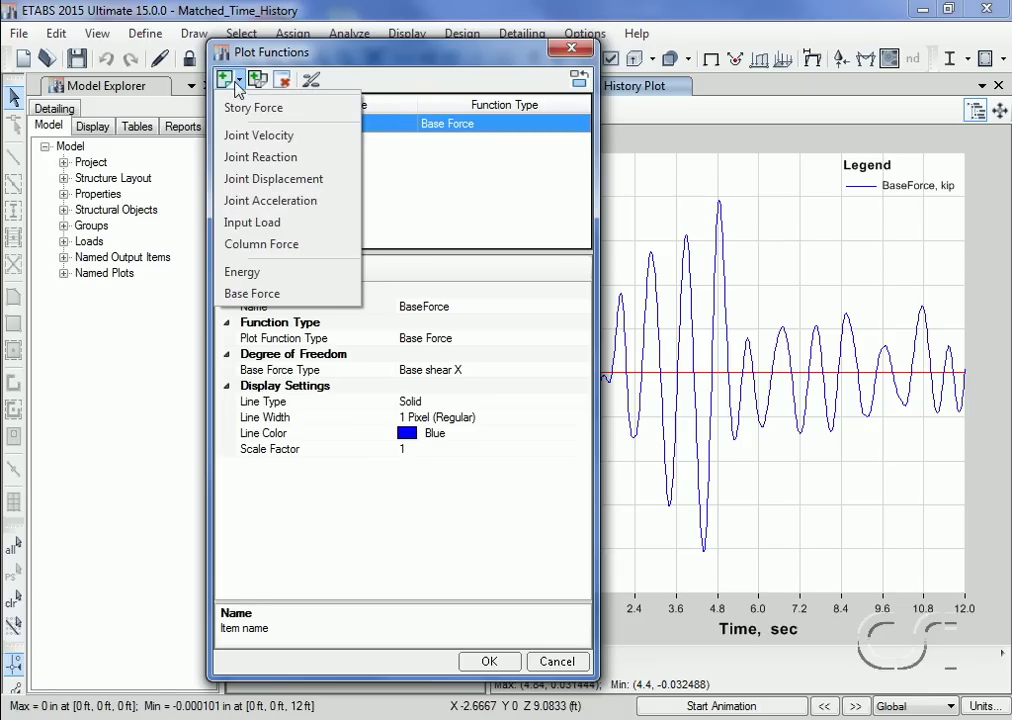
left_click(274, 206)
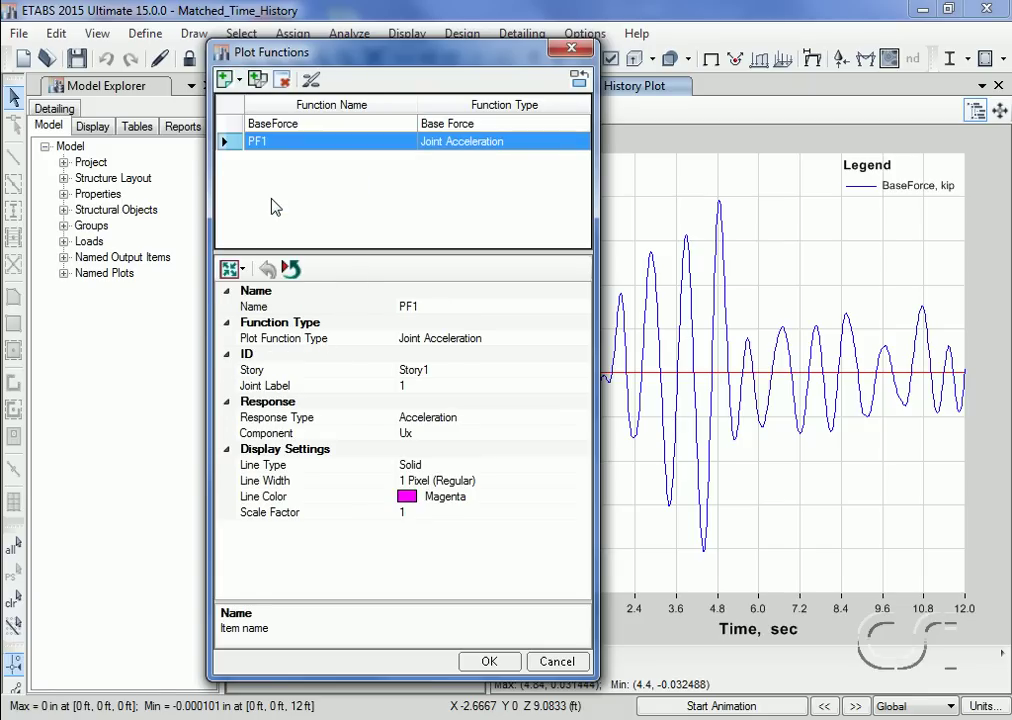
left_click(421, 306)
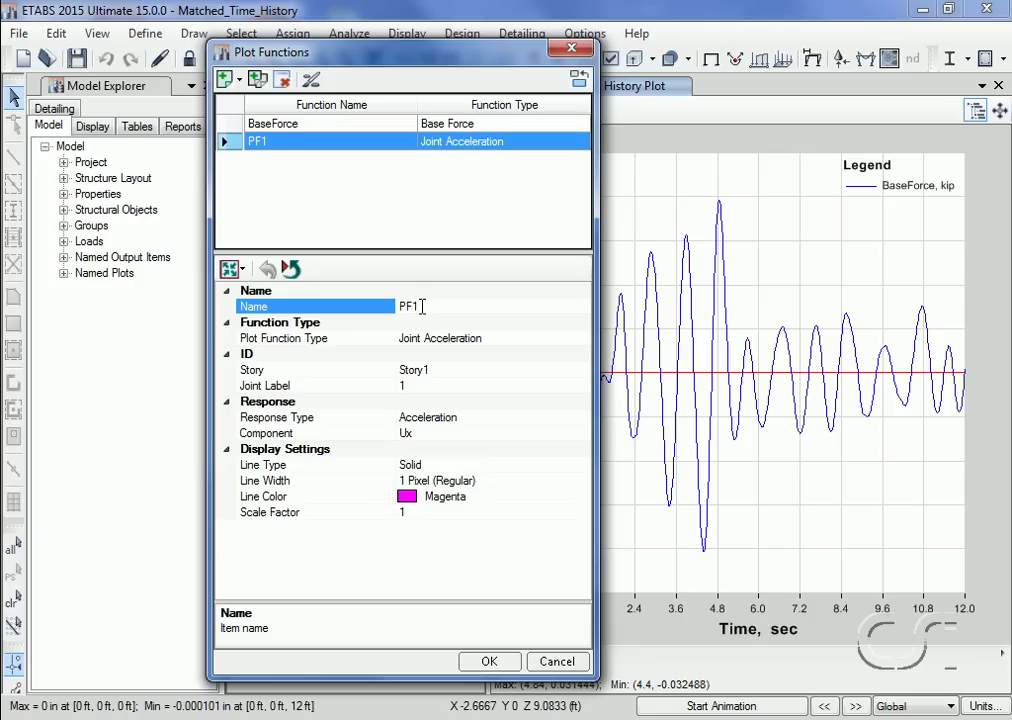
left_click(421, 306)
type("Accel")
Set the Accel function's response type to Absolute Acceleration and accept the plot functions
left_click(459, 418)
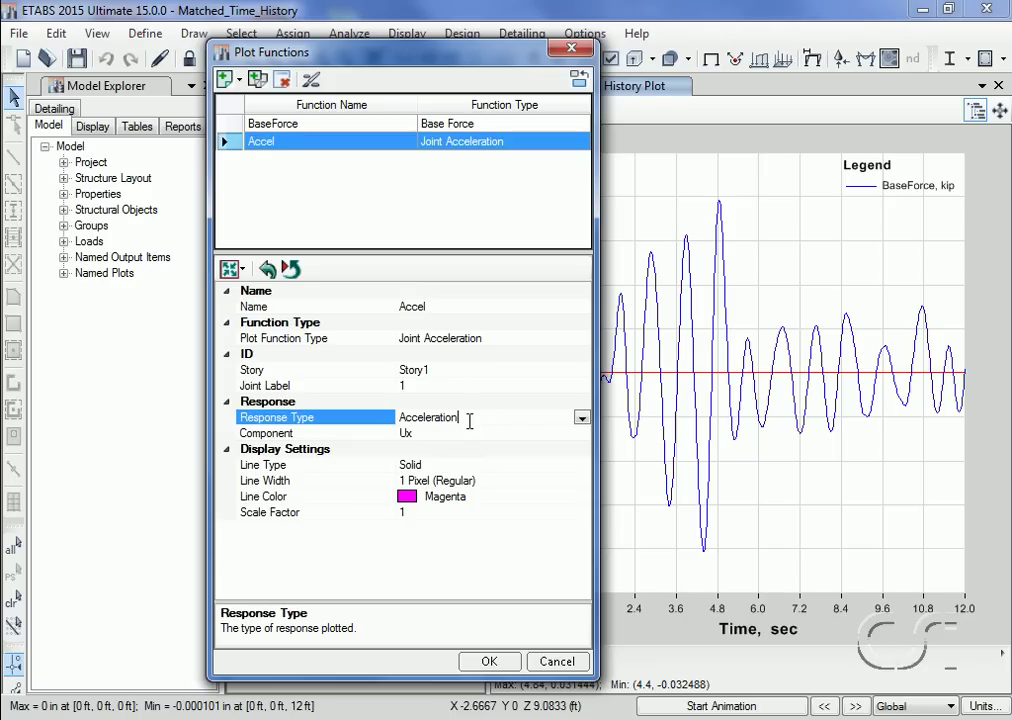
left_click(582, 420)
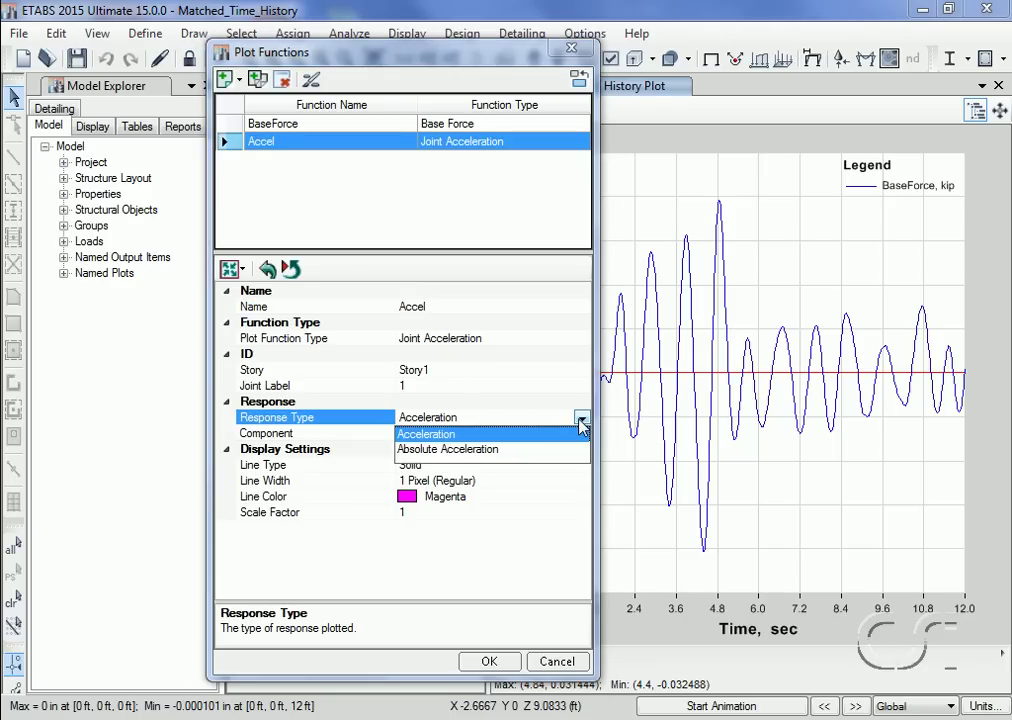
left_click(425, 449)
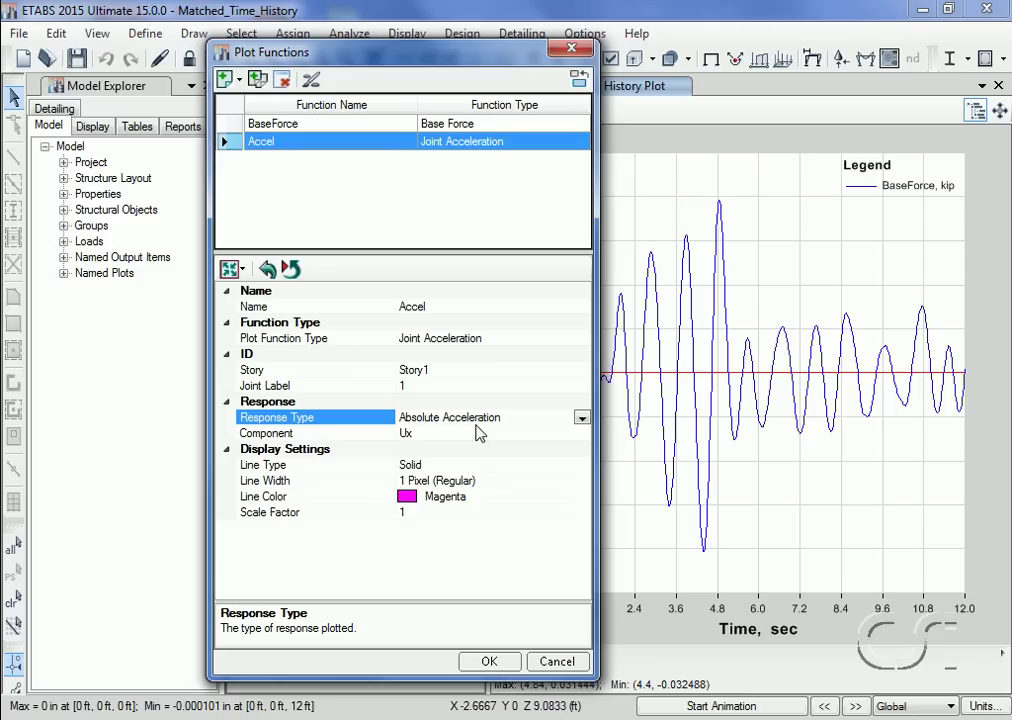
left_click(489, 661)
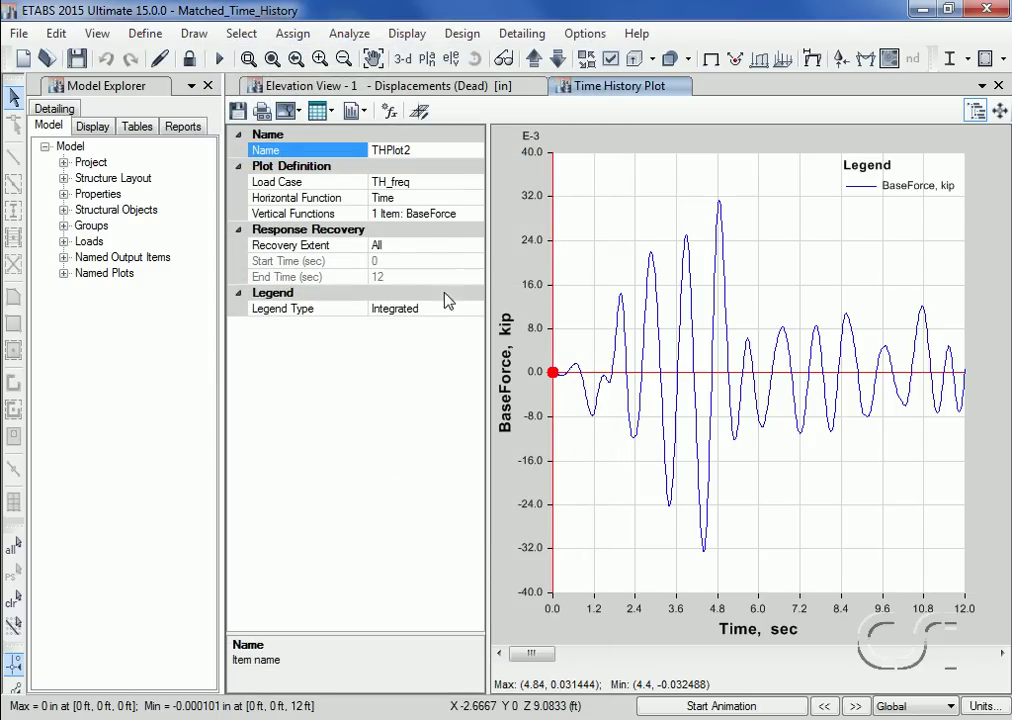
Replace BaseForce with Accel as the vertical function of the time history plot
left_click(462, 214)
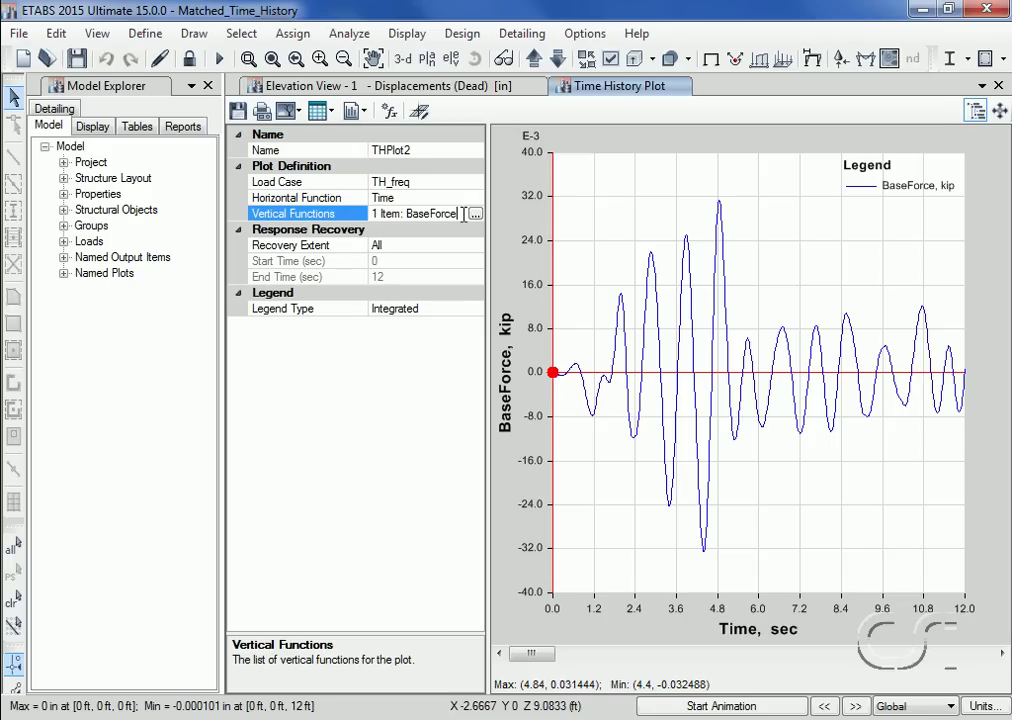
left_click(477, 214)
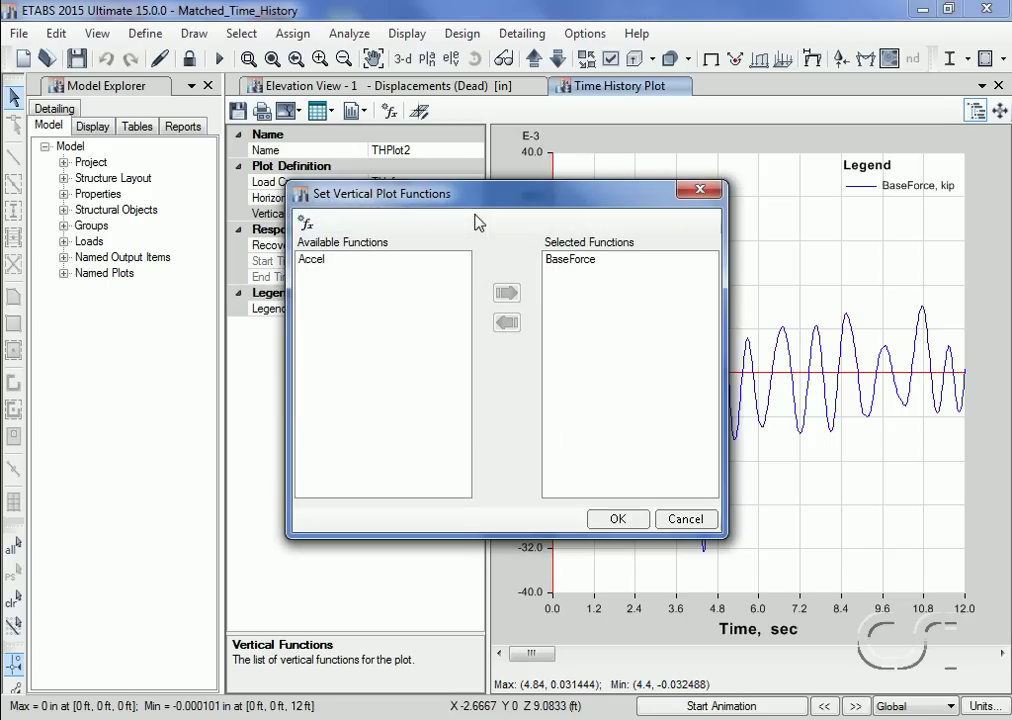
left_click(313, 263)
left_click(507, 294)
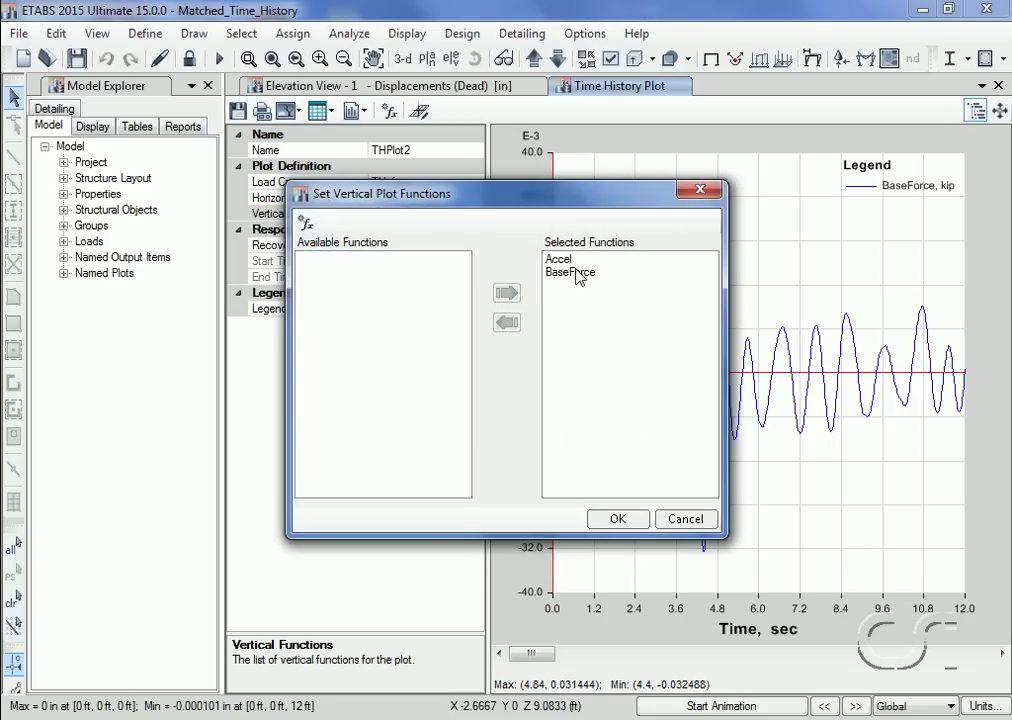
left_click(580, 272)
left_click(507, 324)
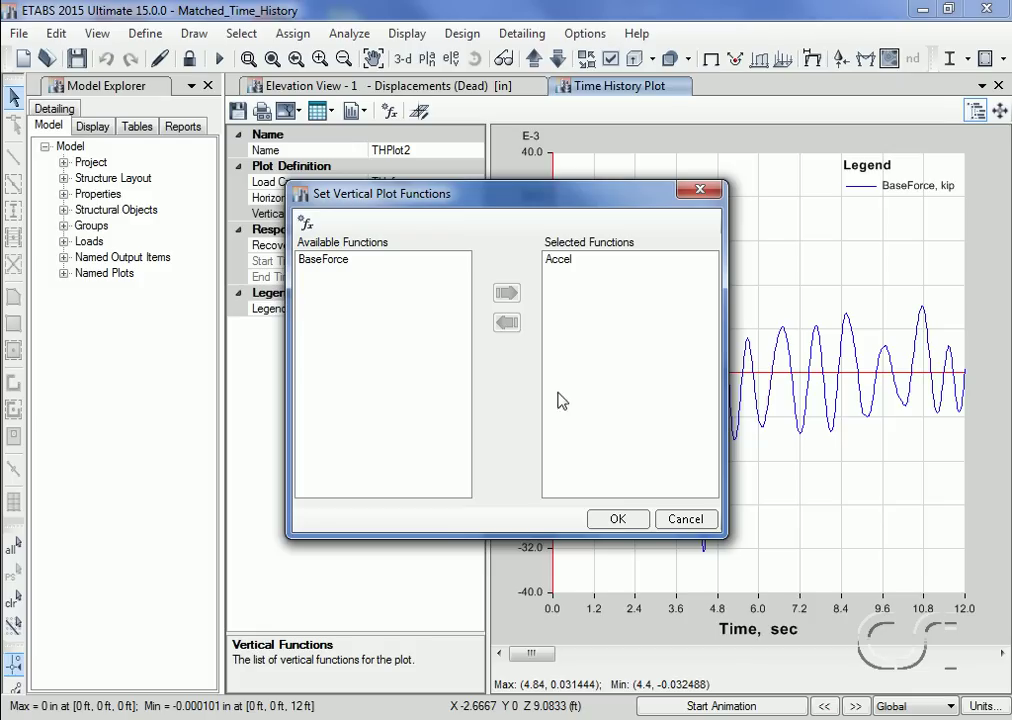
left_click(618, 519)
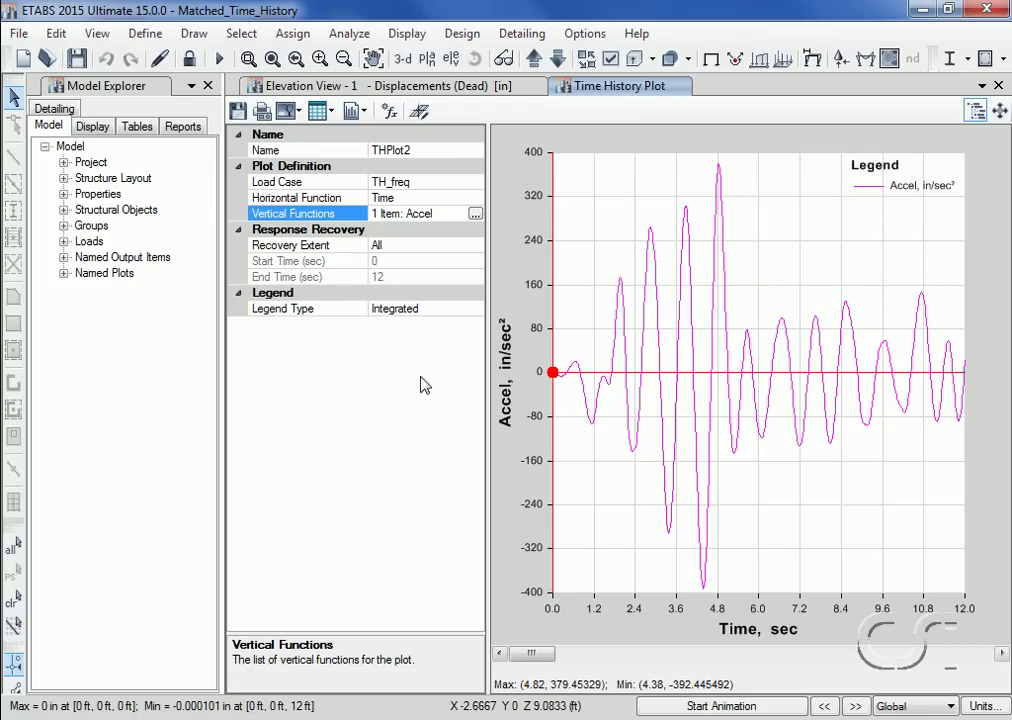
Switch the load case of the acceleration plot to TH_time
left_click(385, 185)
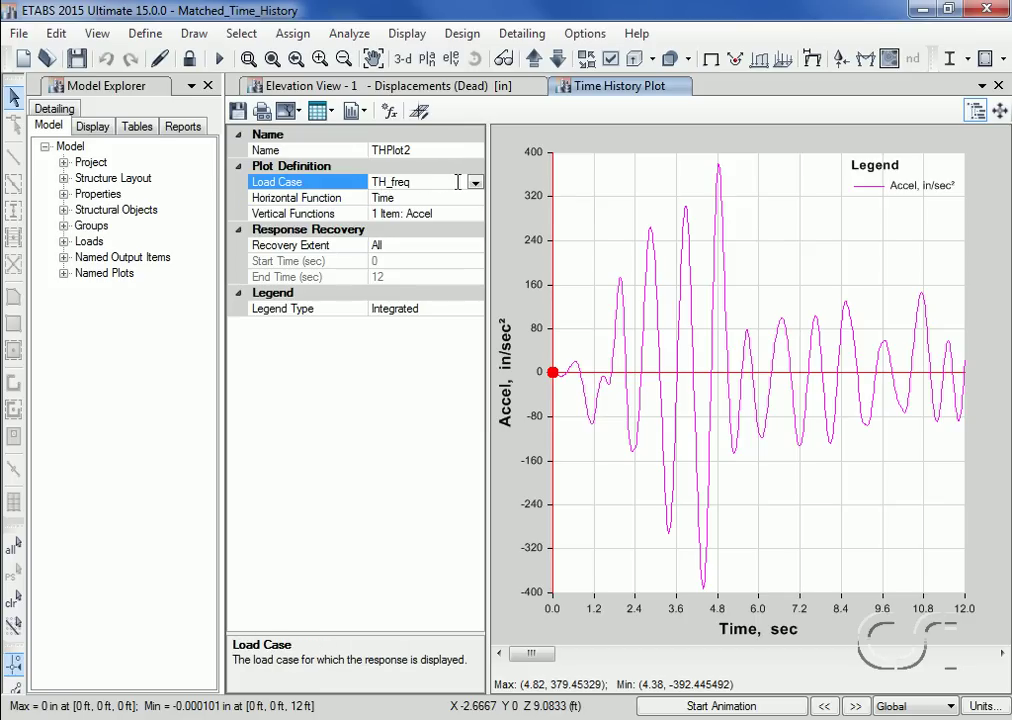
left_click(475, 182)
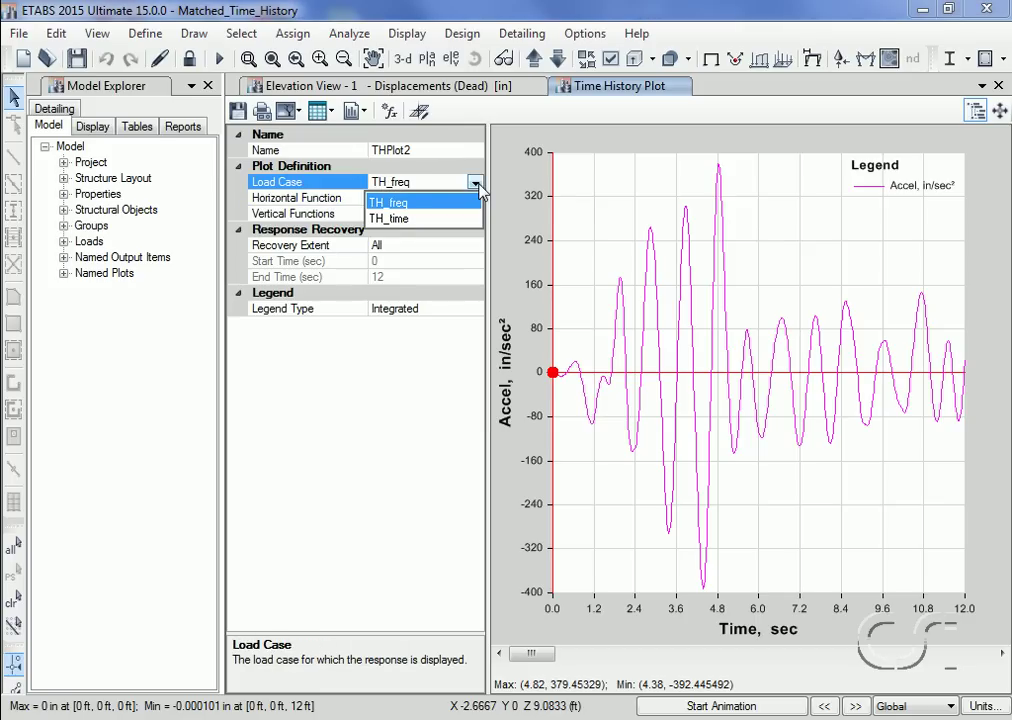
left_click(398, 222)
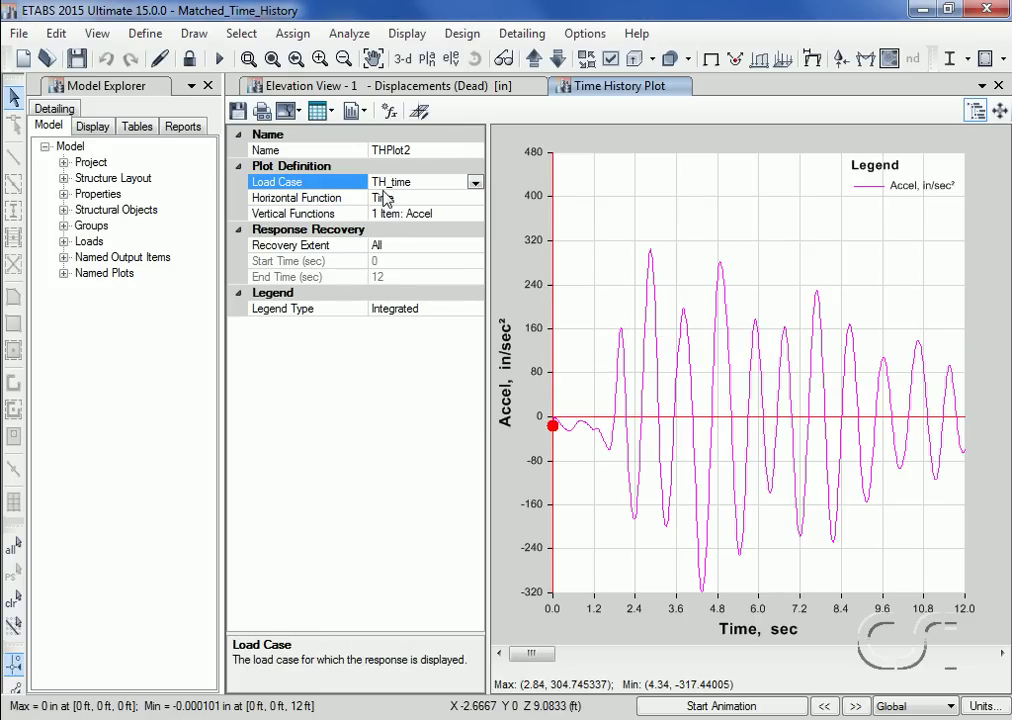